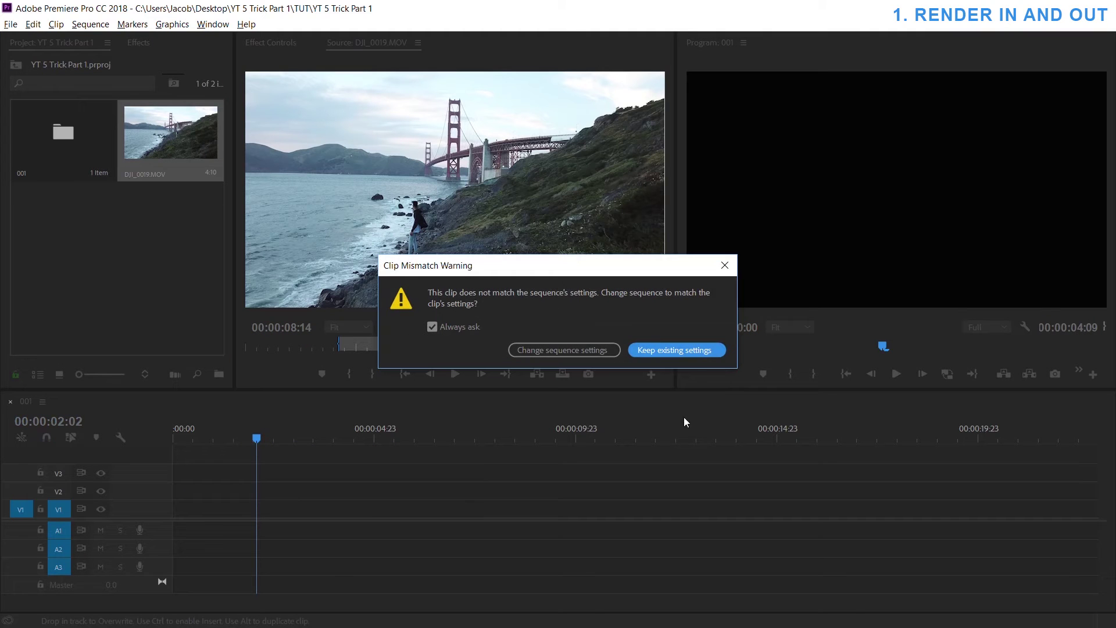
Step: Keep the sequence's existing settings for DJI_0019.MOV and preview the clip
{"action": "left_click", "coordinate": [690, 350]}
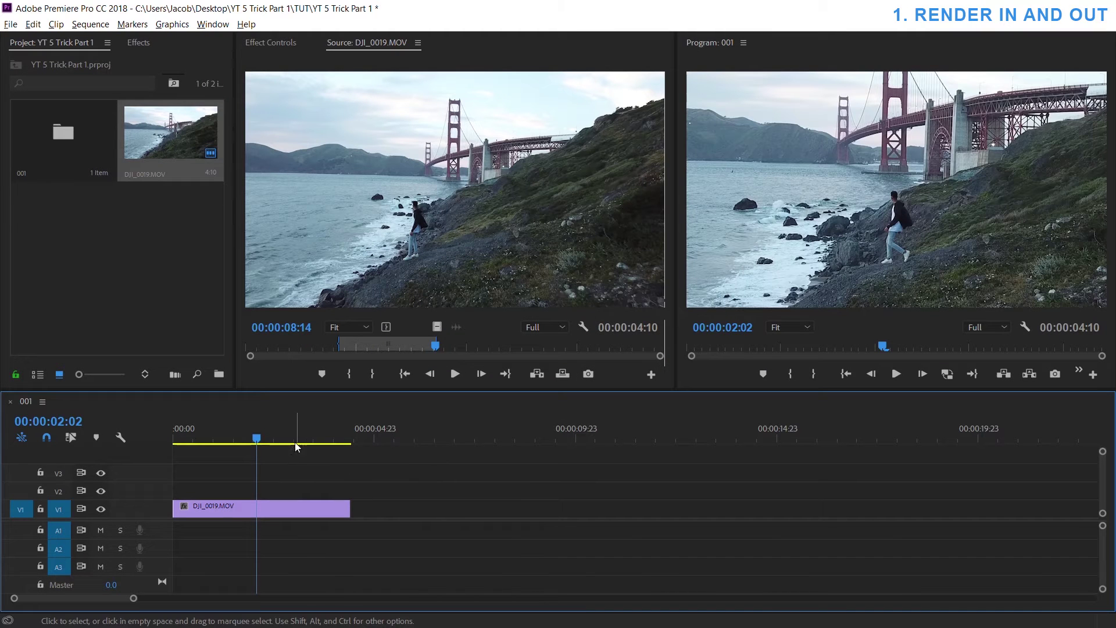
{"action": "key", "text": "space"}
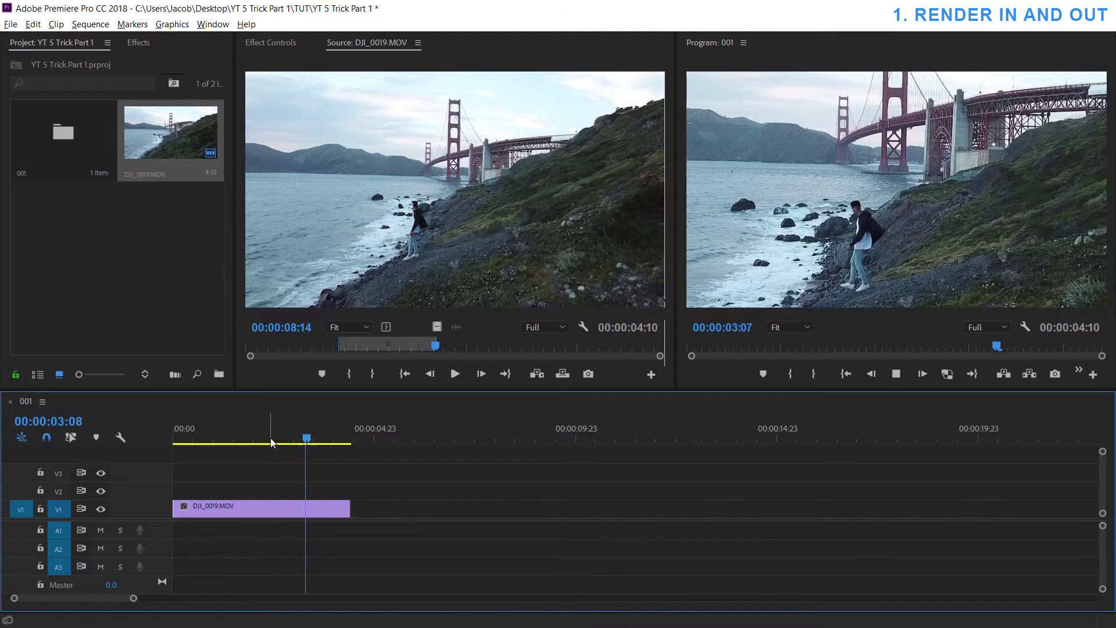
{"action": "key", "text": "space"}
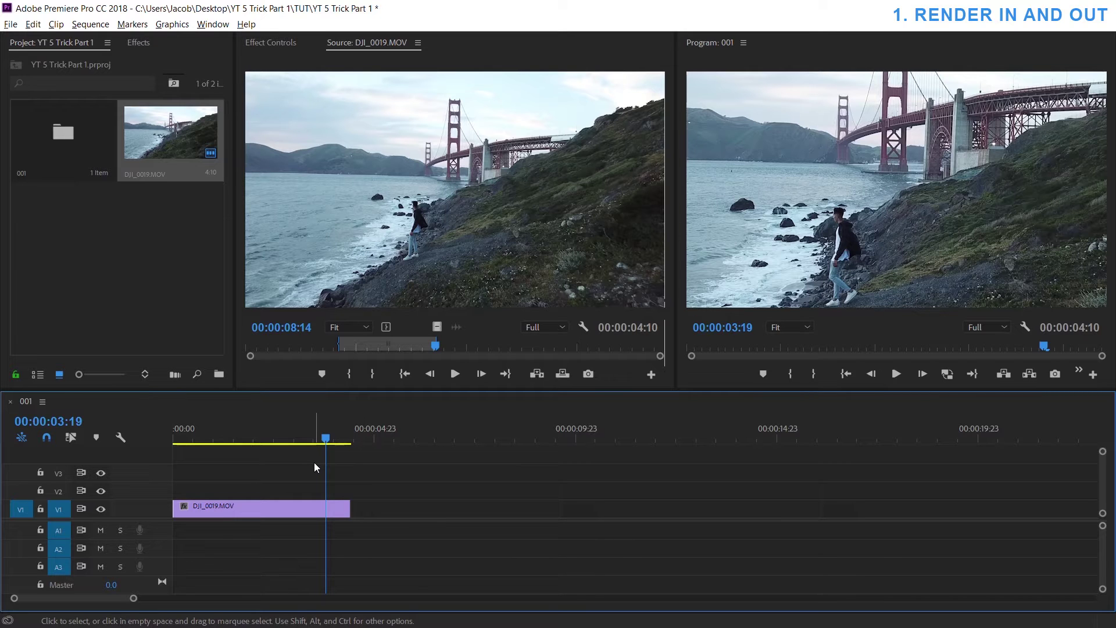
Step: Render the sequence In to Out and place a duplicate clip after the original
{"action": "left_click", "coordinate": [92, 24]}
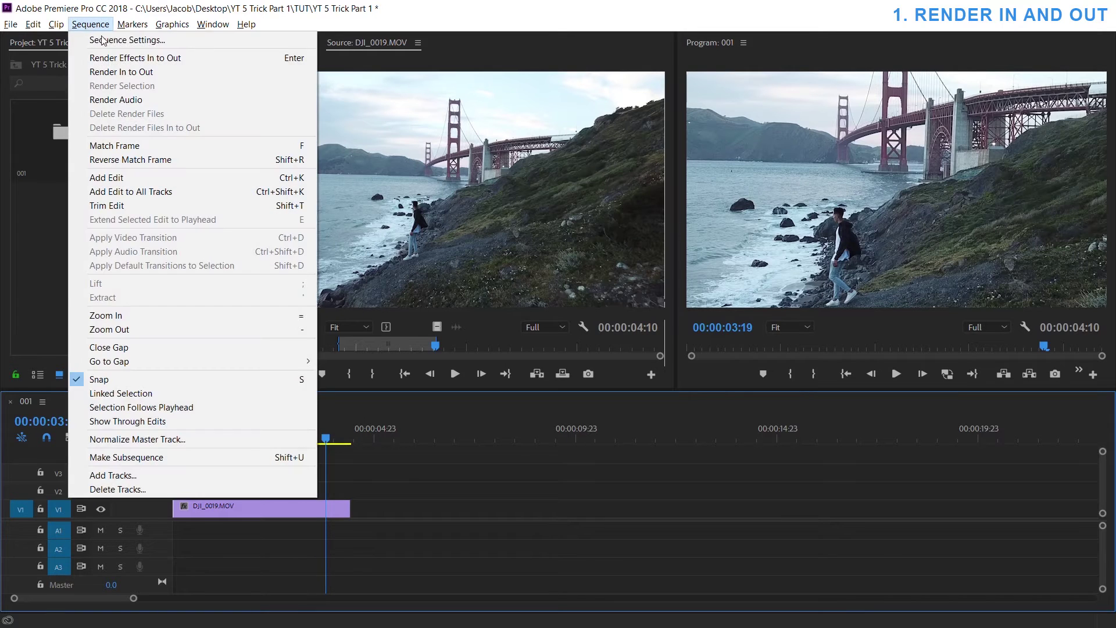
{"action": "left_click", "coordinate": [119, 72]}
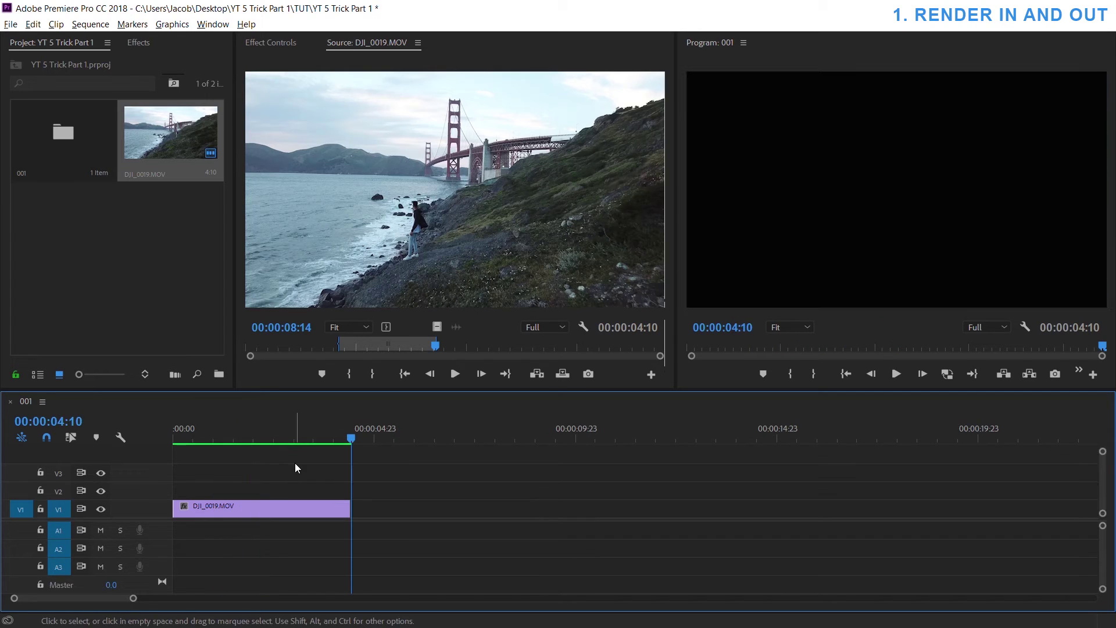
{"action": "left_click_drag", "start_coordinate": [239, 513], "coordinate": [417, 518]}
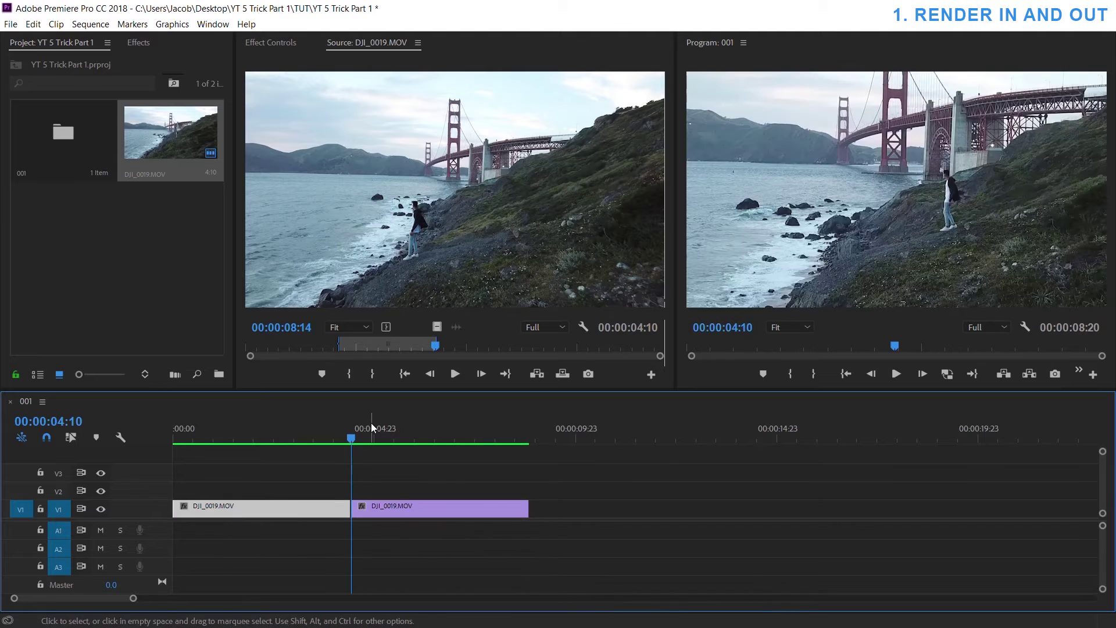
Step: Apply the Non-Additive Dissolve transition to the cut between the two clips
{"action": "left_click", "coordinate": [141, 40]}
{"action": "left_click", "coordinate": [10, 154]}
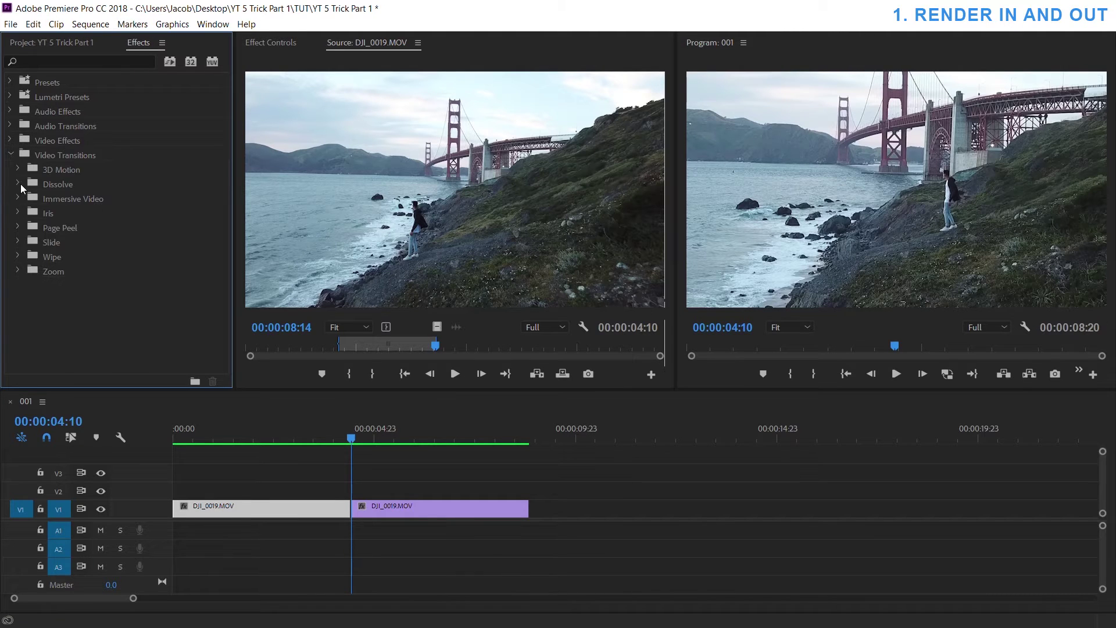
{"action": "left_click", "coordinate": [17, 184]}
{"action": "left_click_drag", "start_coordinate": [90, 285], "coordinate": [351, 509]}
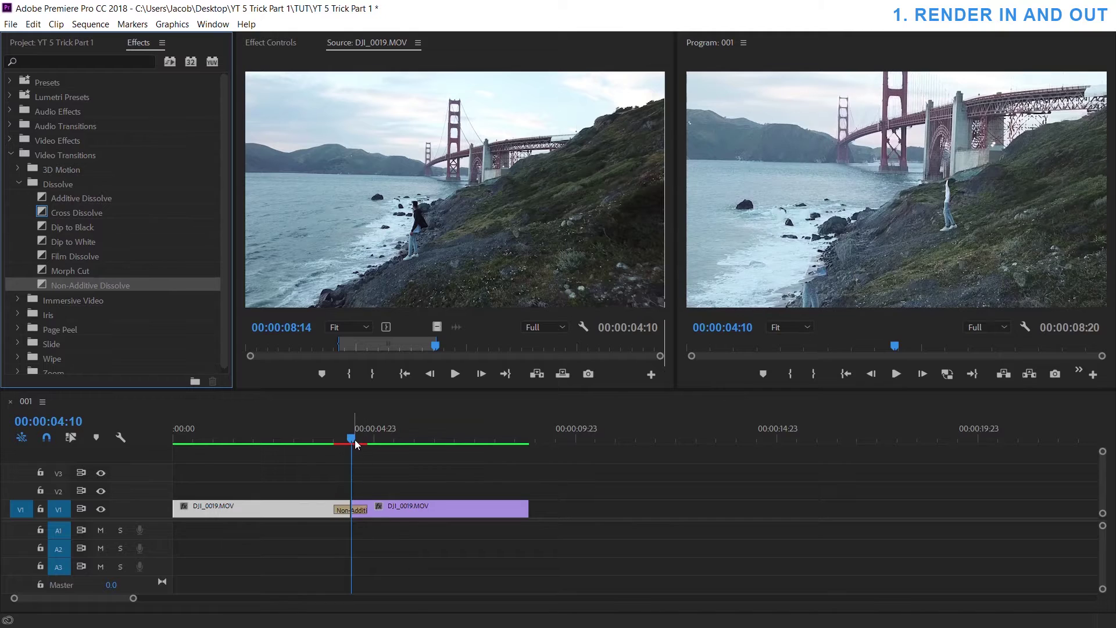
Step: Play back through the dissolve, then select it and undo the last edit
{"action": "left_click_drag", "start_coordinate": [356, 445], "coordinate": [334, 444]}
{"action": "key", "text": "space"}
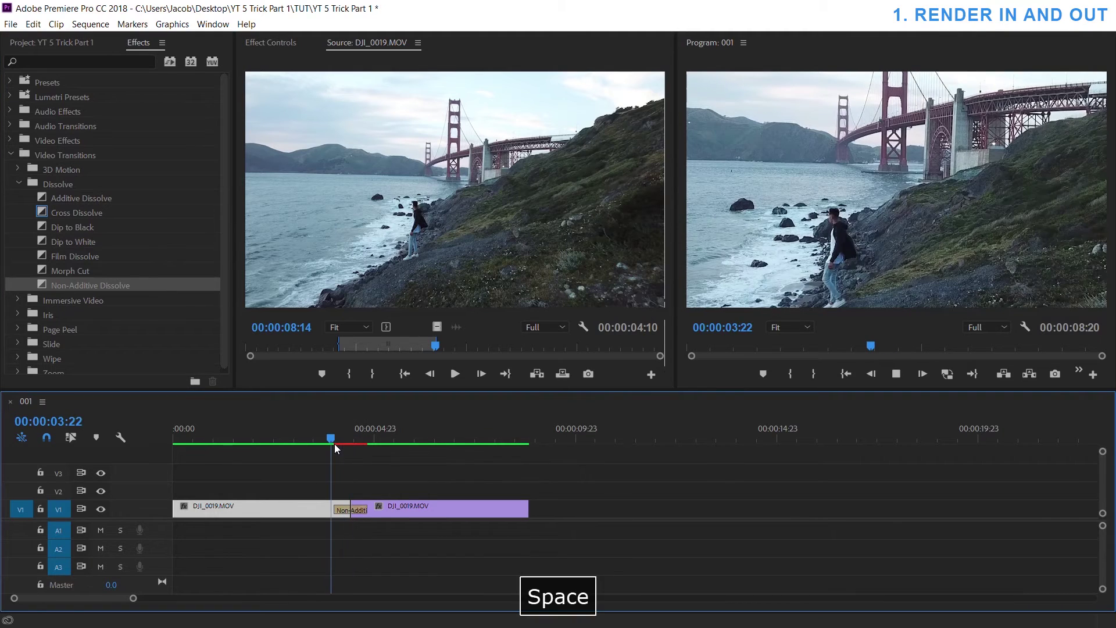
{"action": "key", "text": "space"}
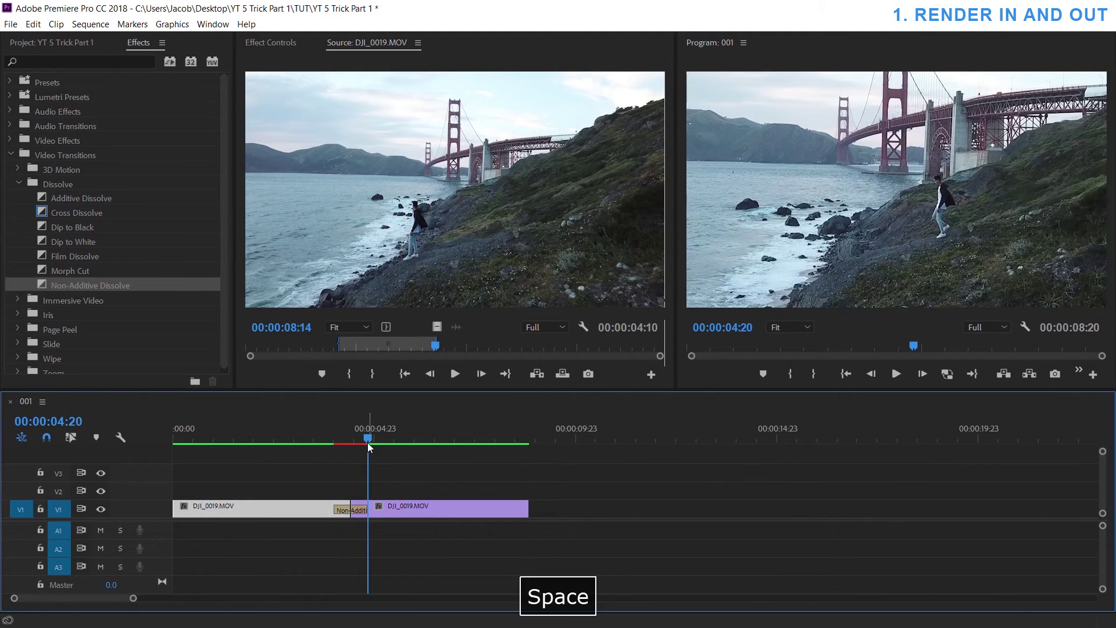
{"action": "left_click", "coordinate": [343, 515]}
{"action": "key", "text": "ctrl+z"}
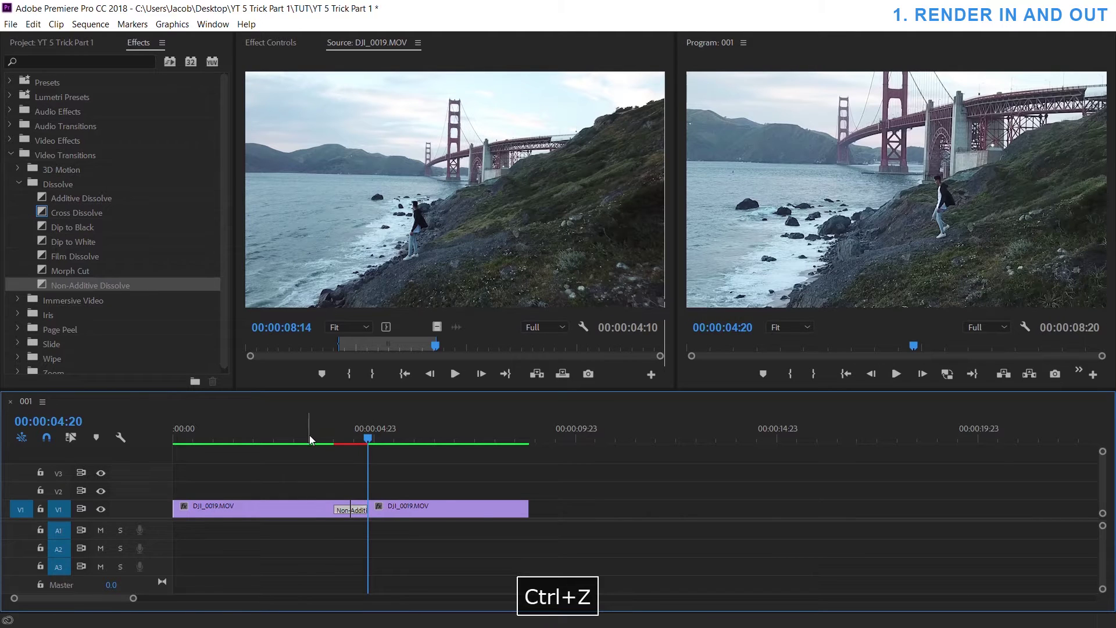
Step: Mark In at 00:00:03:08 and Out at 00:00:05:14, then render In to Out
{"action": "left_click", "coordinate": [308, 437]}
{"action": "key", "text": "i"}
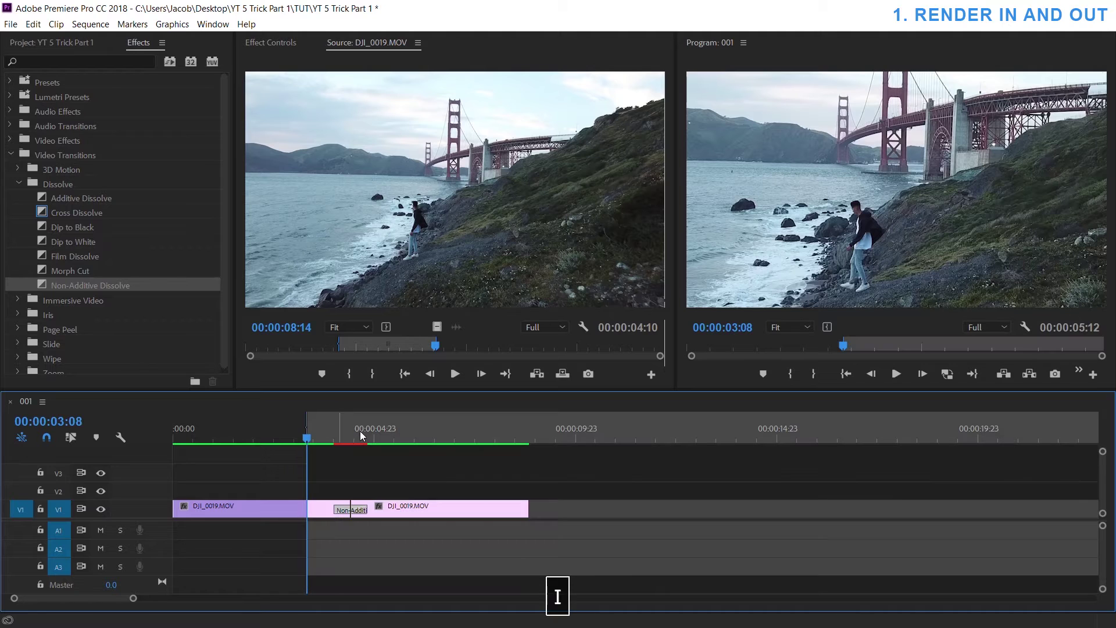
{"action": "left_click", "coordinate": [398, 437]}
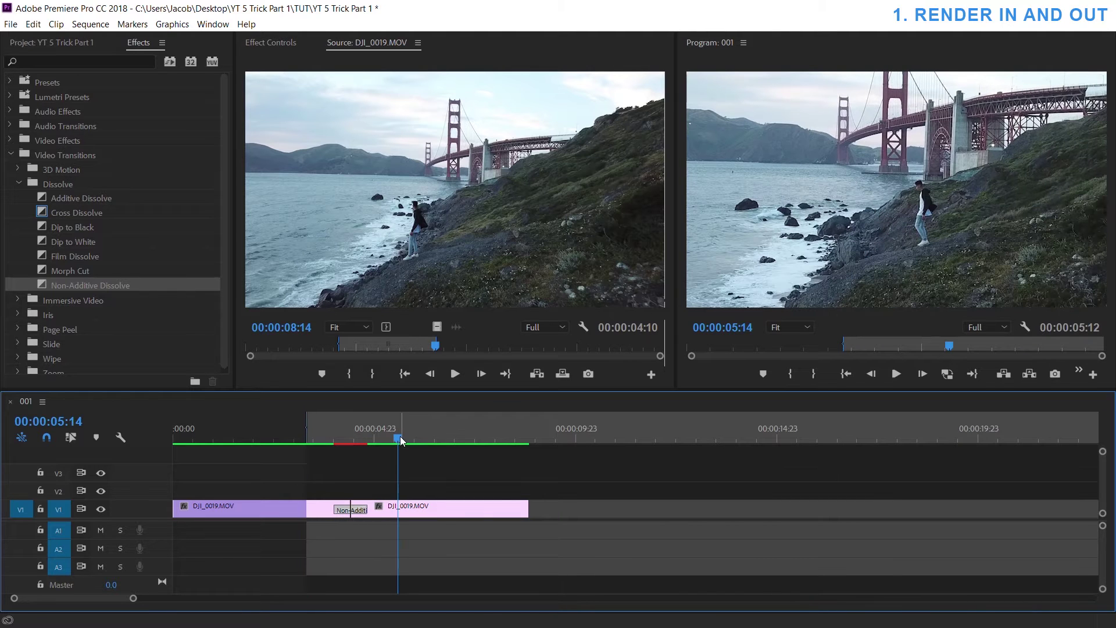
{"action": "key", "text": "o"}
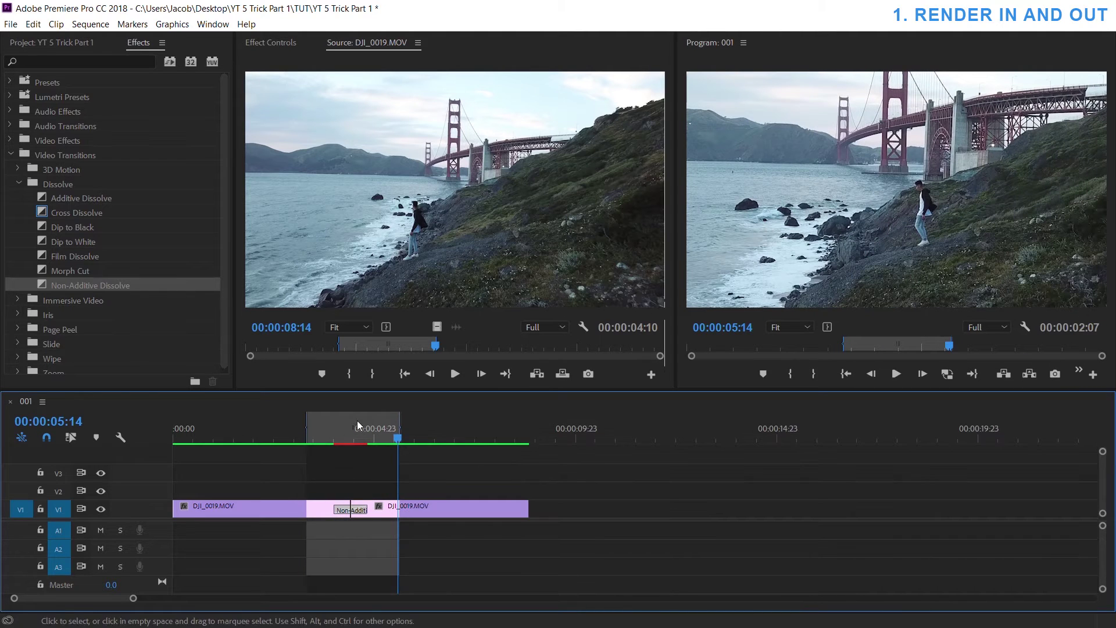
{"action": "left_click", "coordinate": [90, 24]}
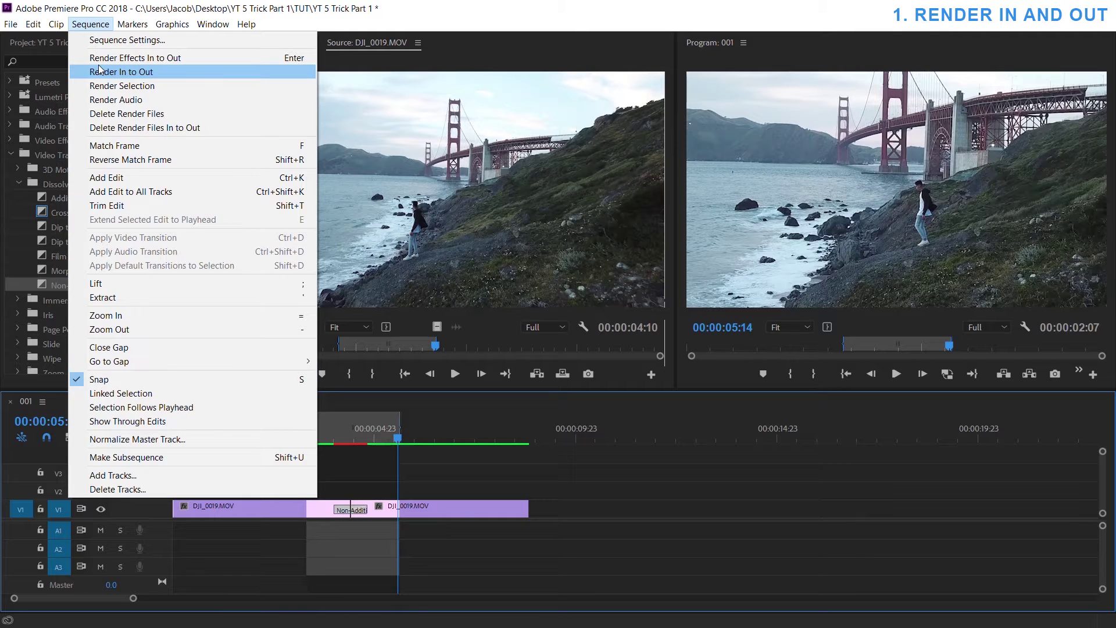
{"action": "left_click", "coordinate": [99, 72]}
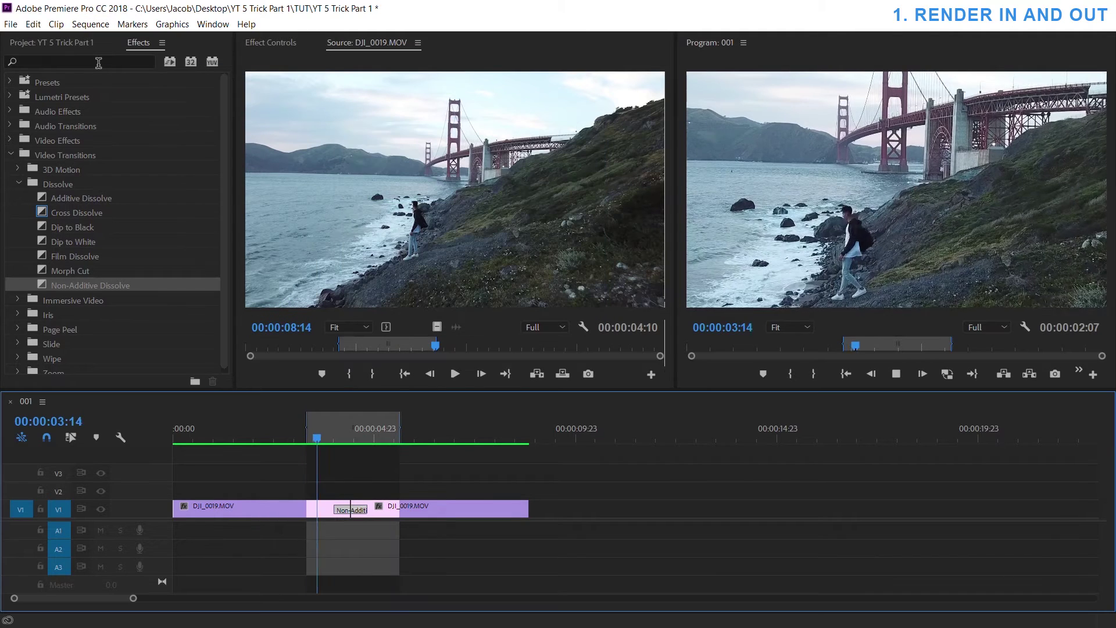
Step: Shift the dissolve slightly earlier and re-render the In-Out range
{"action": "key", "text": "space"}
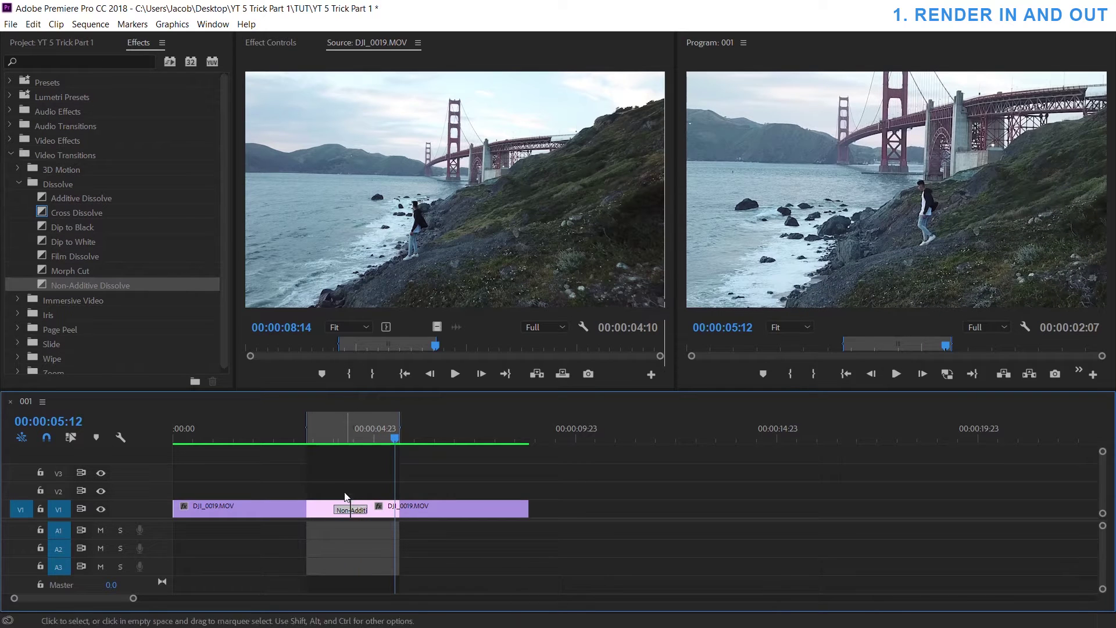
{"action": "left_click_drag", "start_coordinate": [348, 514], "coordinate": [344, 514]}
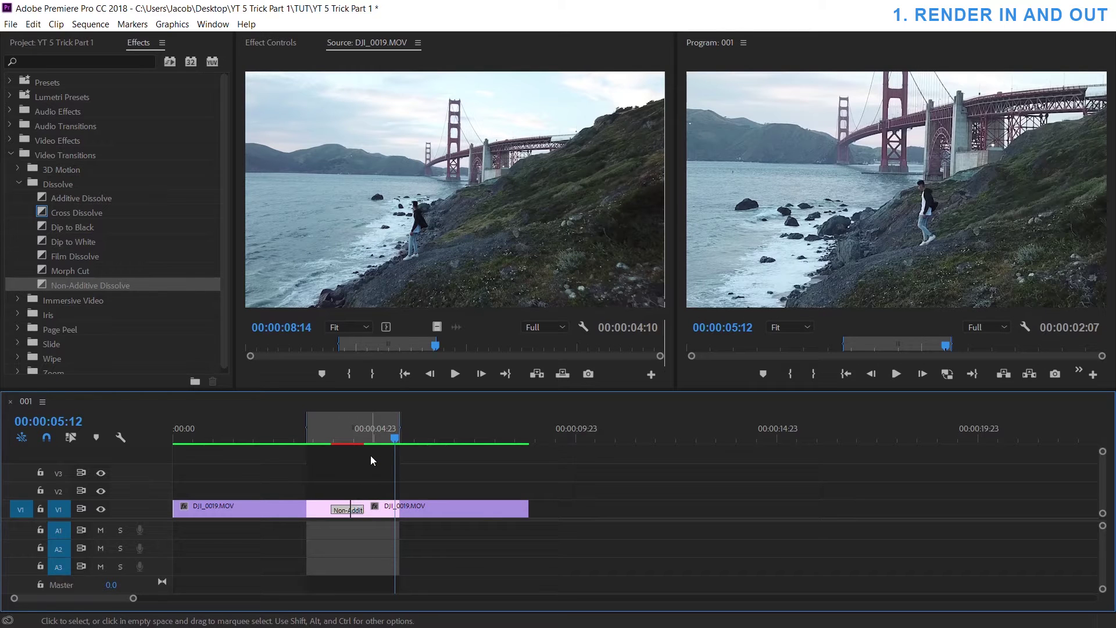
{"action": "left_click", "coordinate": [91, 24]}
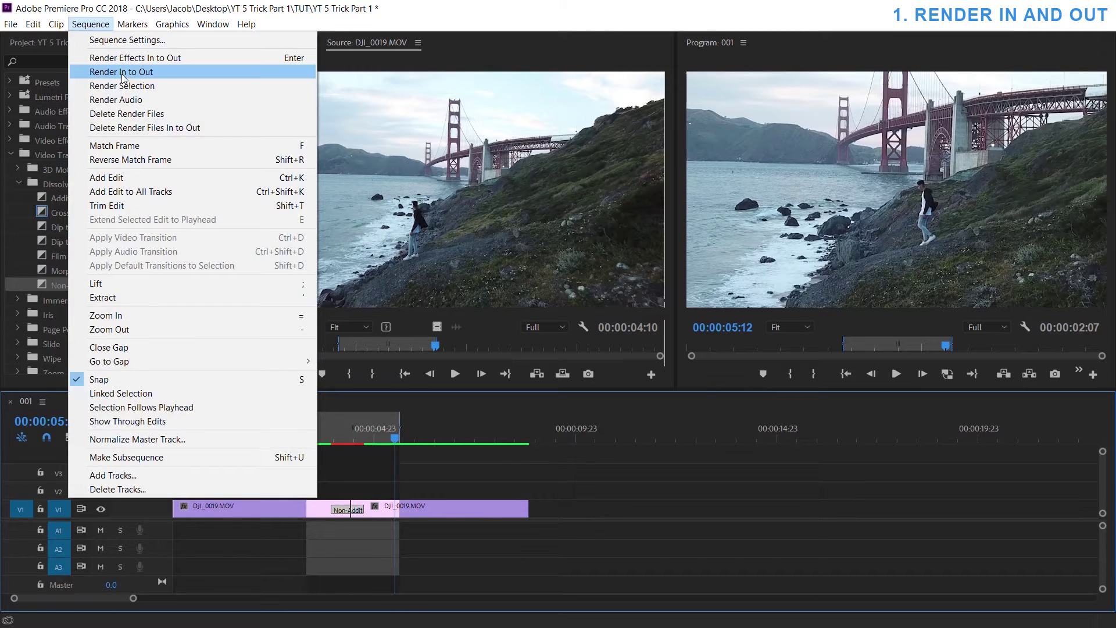
{"action": "left_click", "coordinate": [167, 68]}
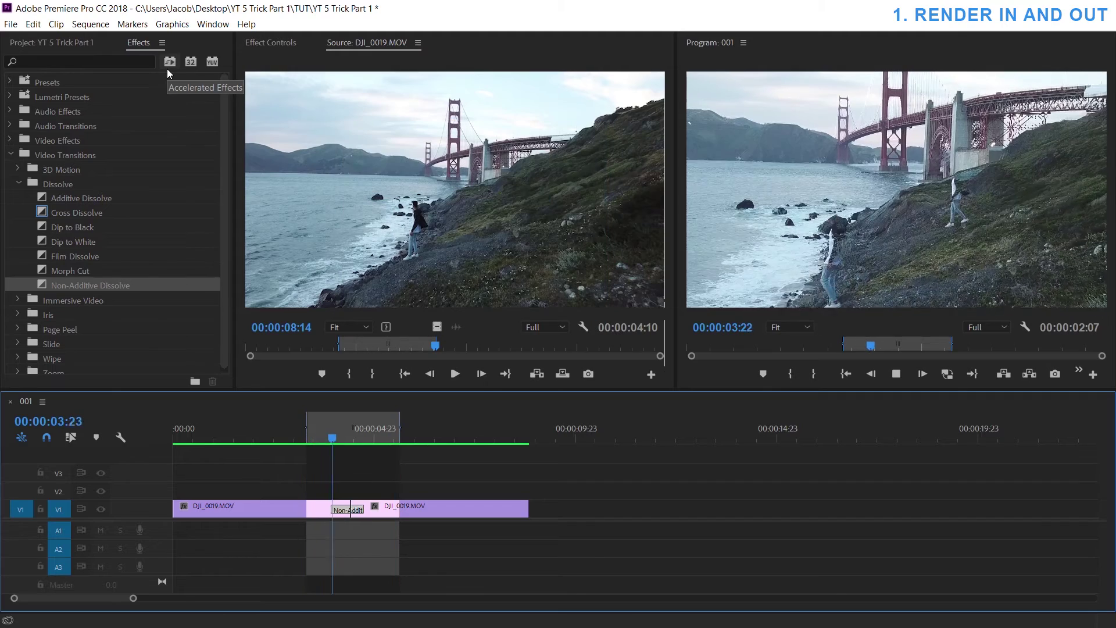
{"action": "key", "text": "space"}
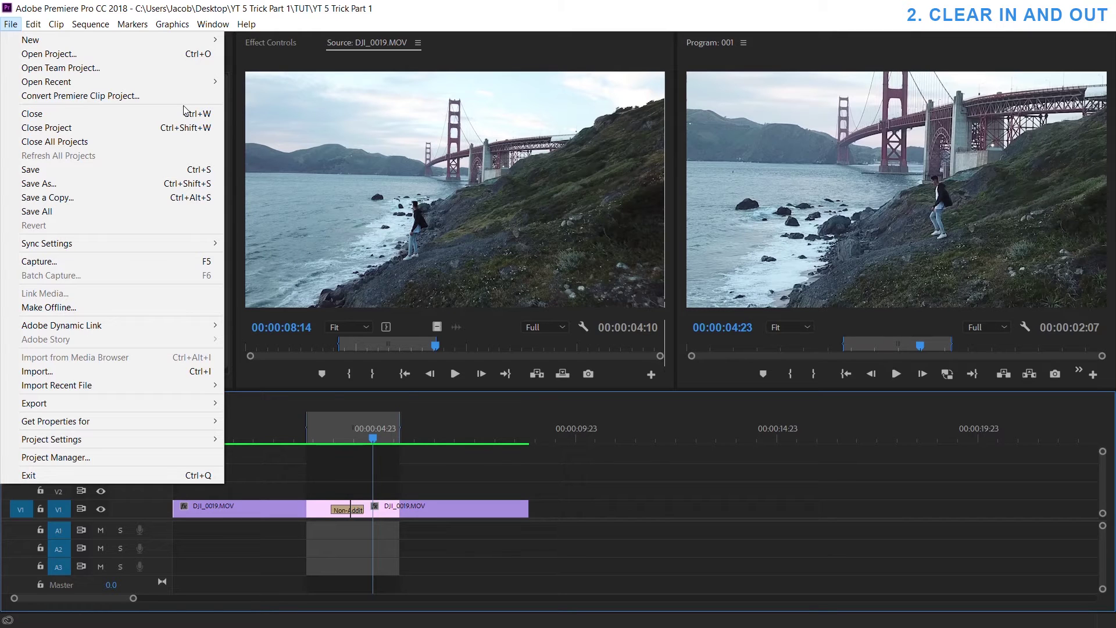
{"action": "mouse_move", "coordinate": [141, 43]}
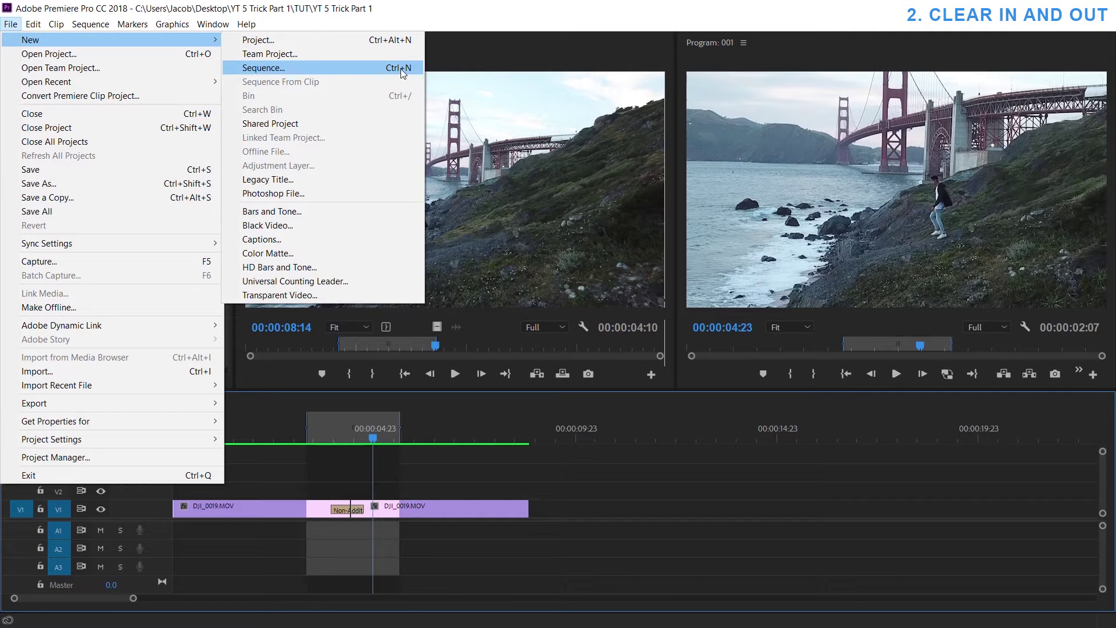
{"action": "left_click", "coordinate": [653, 511]}
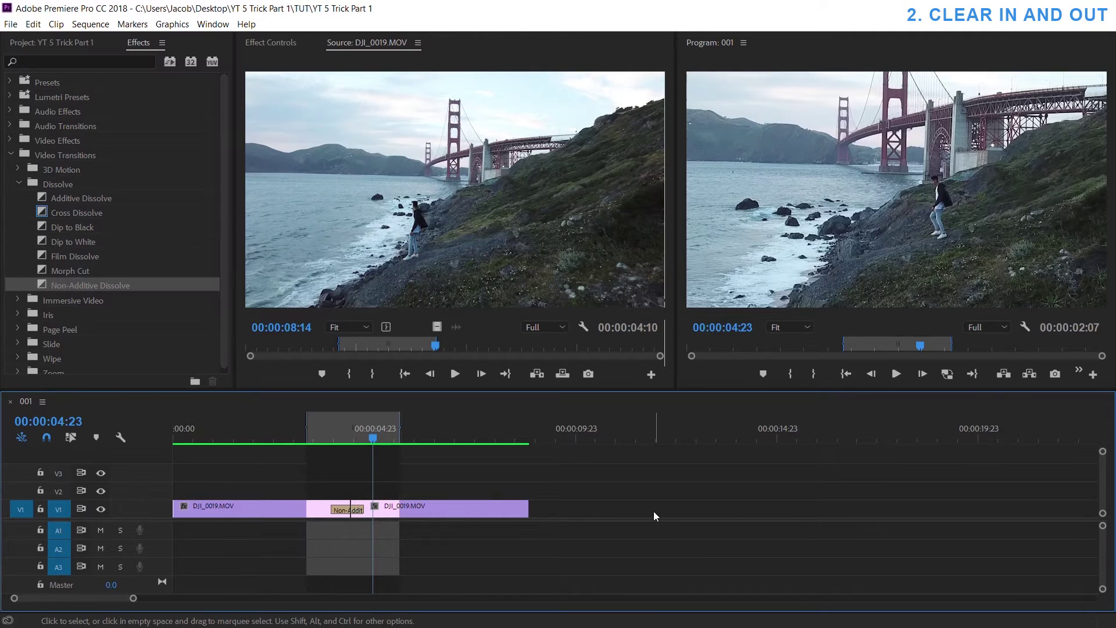
{"action": "key", "text": "ctrl+n"}
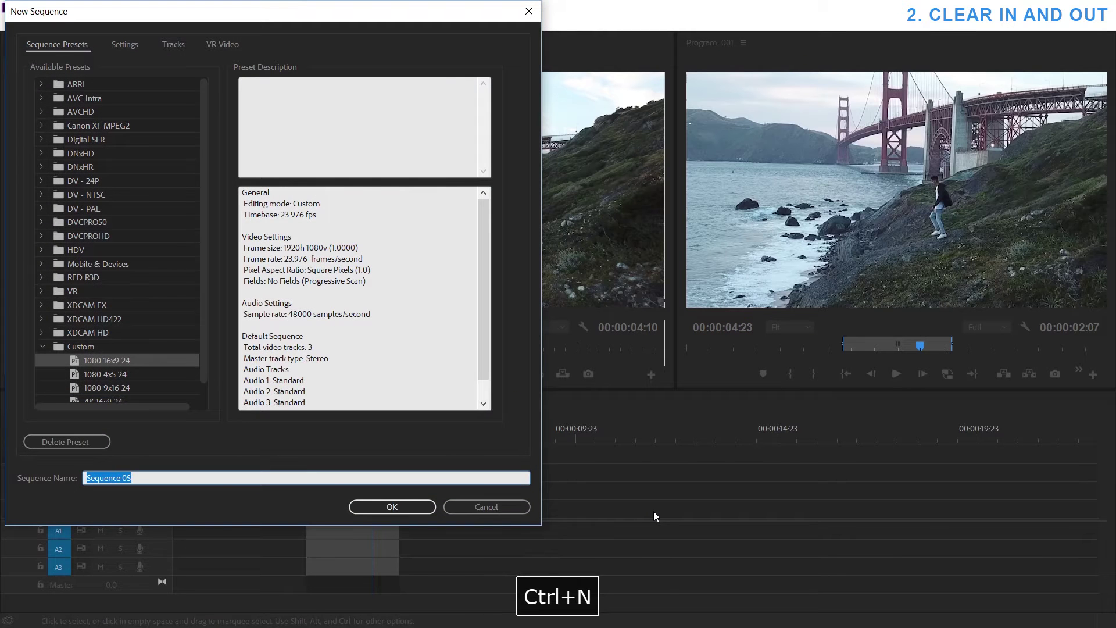
{"action": "left_click", "coordinate": [486, 506]}
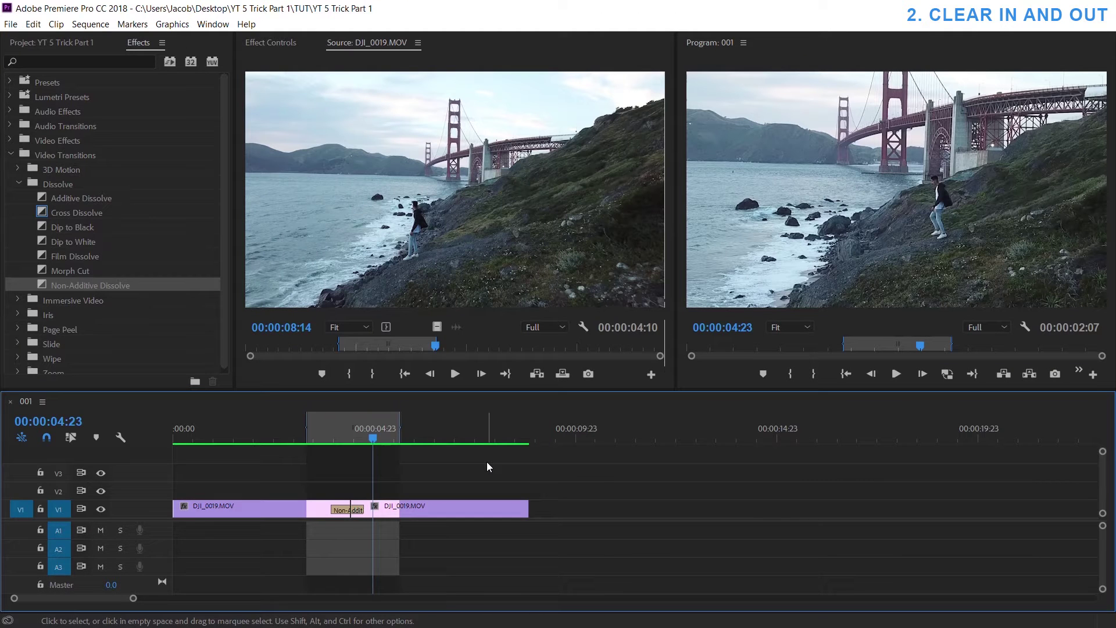
Step: Clear the timeline's In/Out range, restore it, then clear it again with Ctrl+Shift+X
{"action": "right_click", "coordinate": [409, 436]}
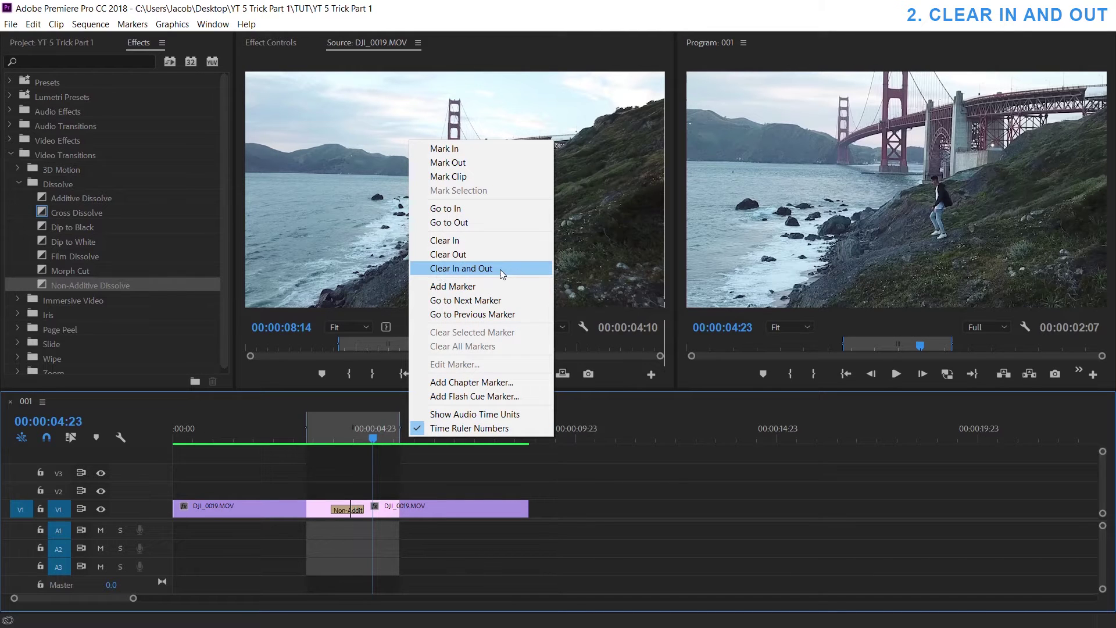
{"action": "left_click", "coordinate": [452, 270]}
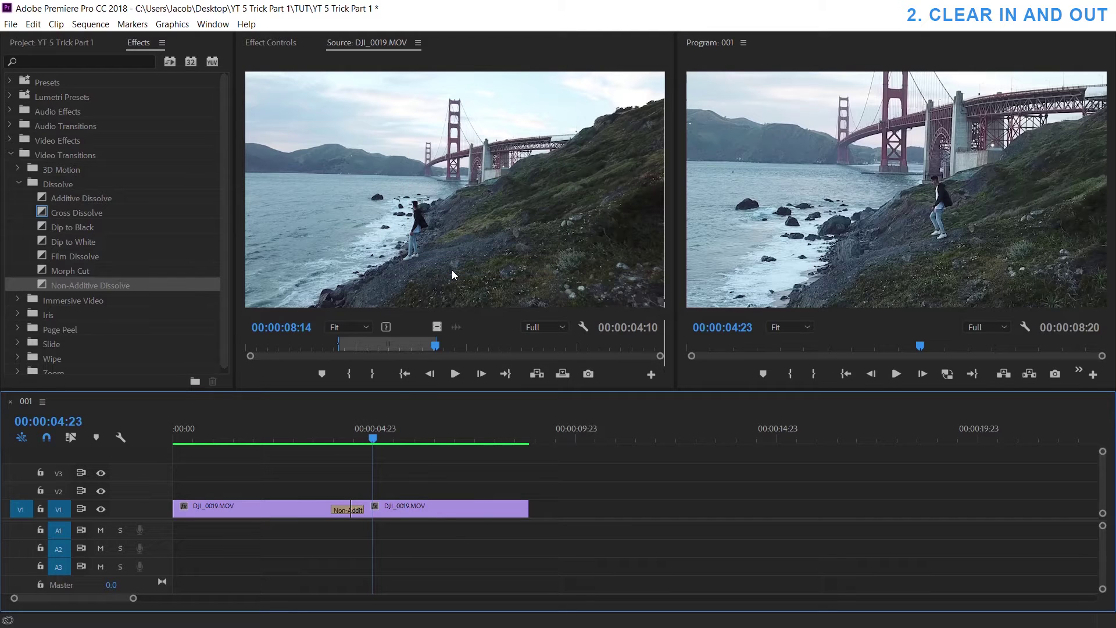
{"action": "key", "text": "ctrl+z"}
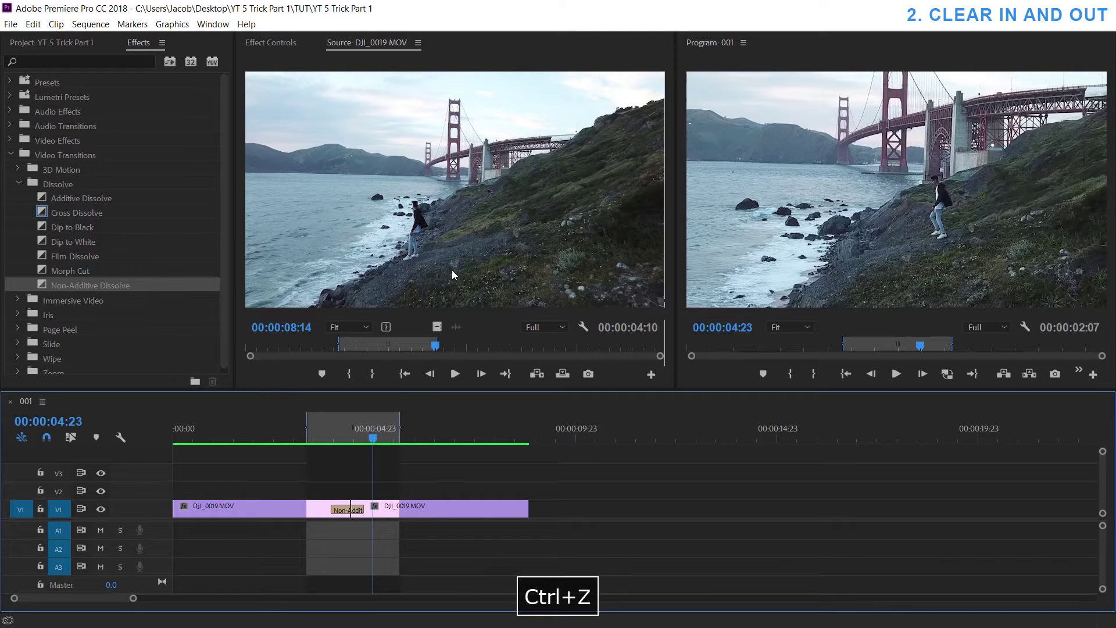
{"action": "key", "text": "ctrl+shift+x"}
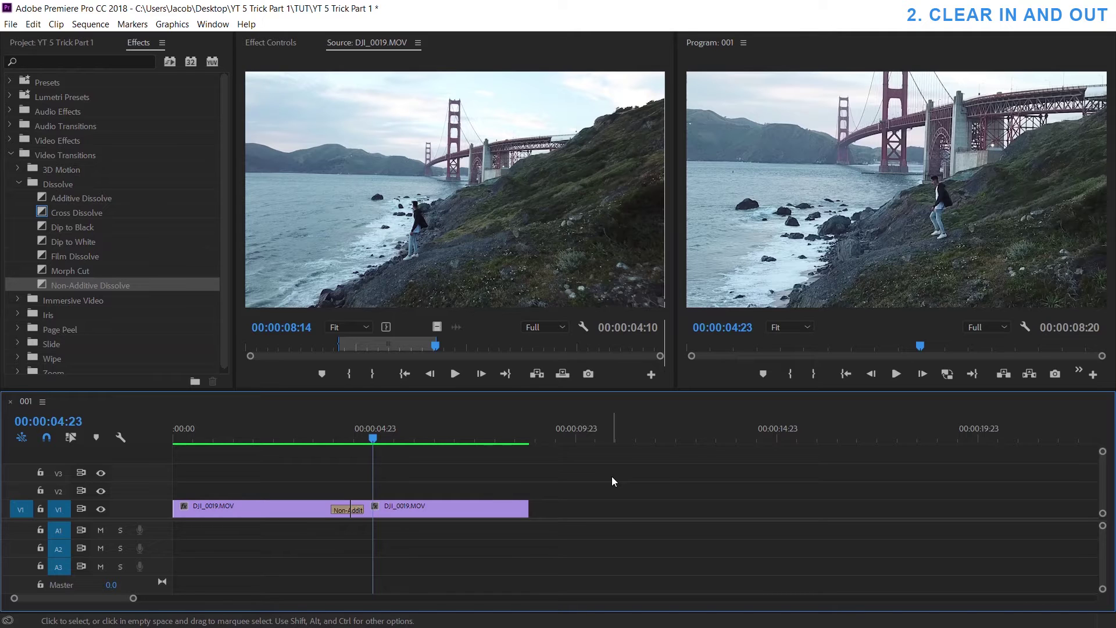
{"action": "left_click", "coordinate": [33, 25]}
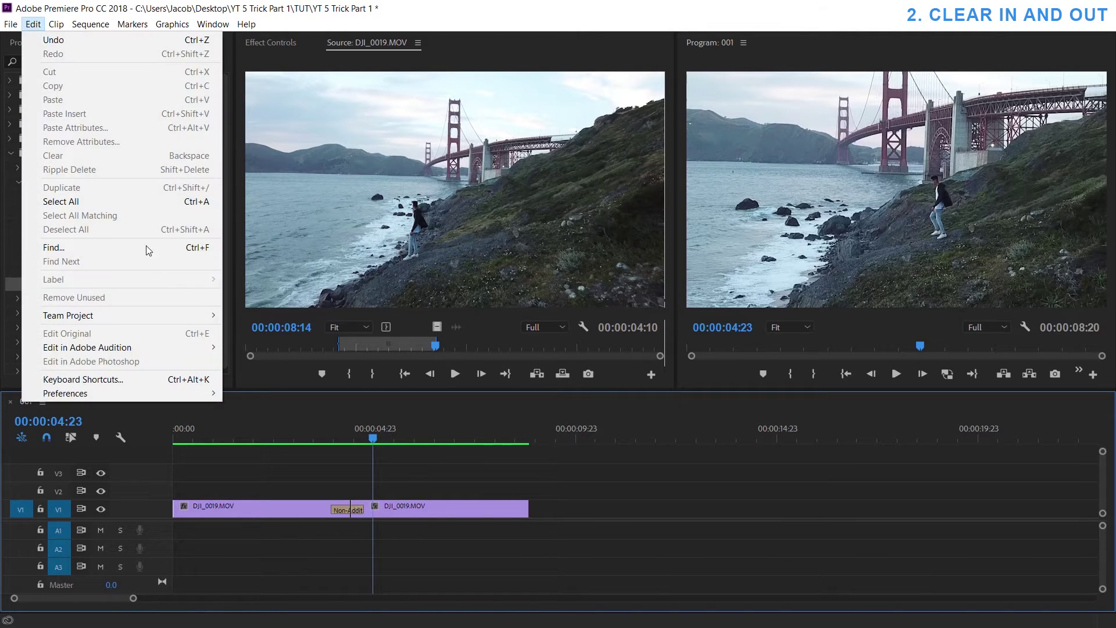
Step: Open the Keyboard Shortcuts map and check the Ctrl and Ctrl+Shift layers for Clear In and Out
{"action": "left_click", "coordinate": [124, 379]}
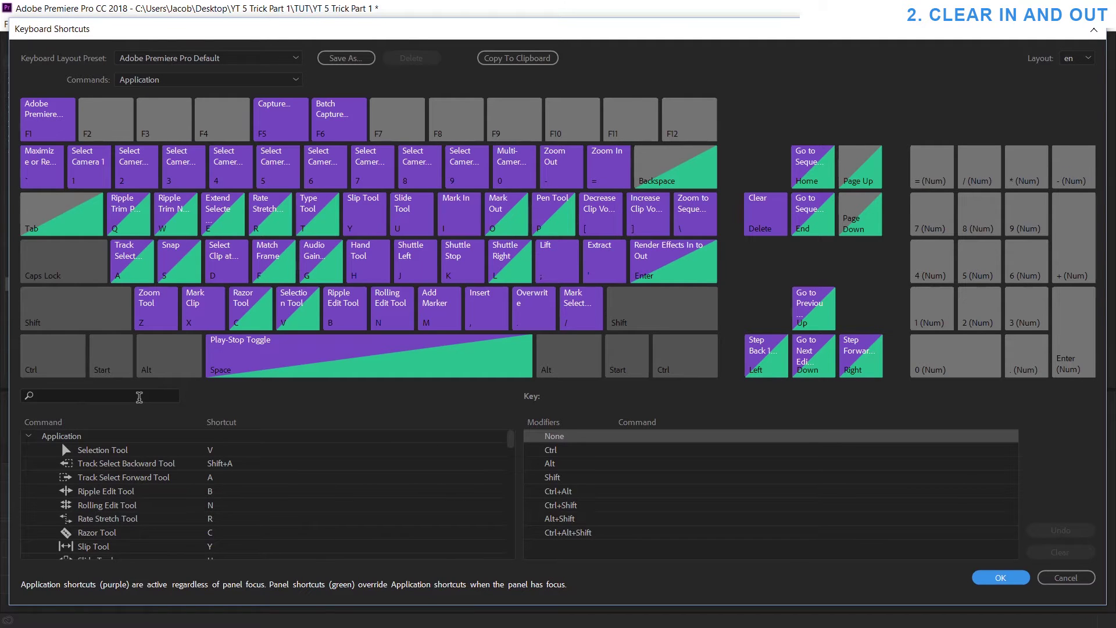
{"action": "key", "text": "ctrl"}
{"action": "key", "text": "ctrl+shift"}
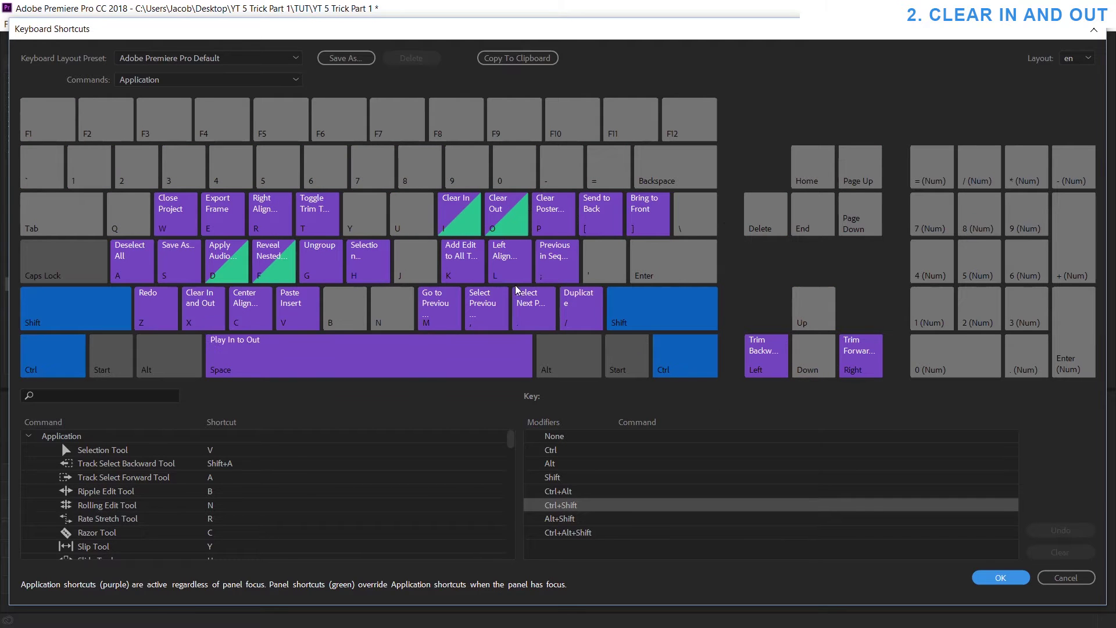
{"action": "key", "text": "shift"}
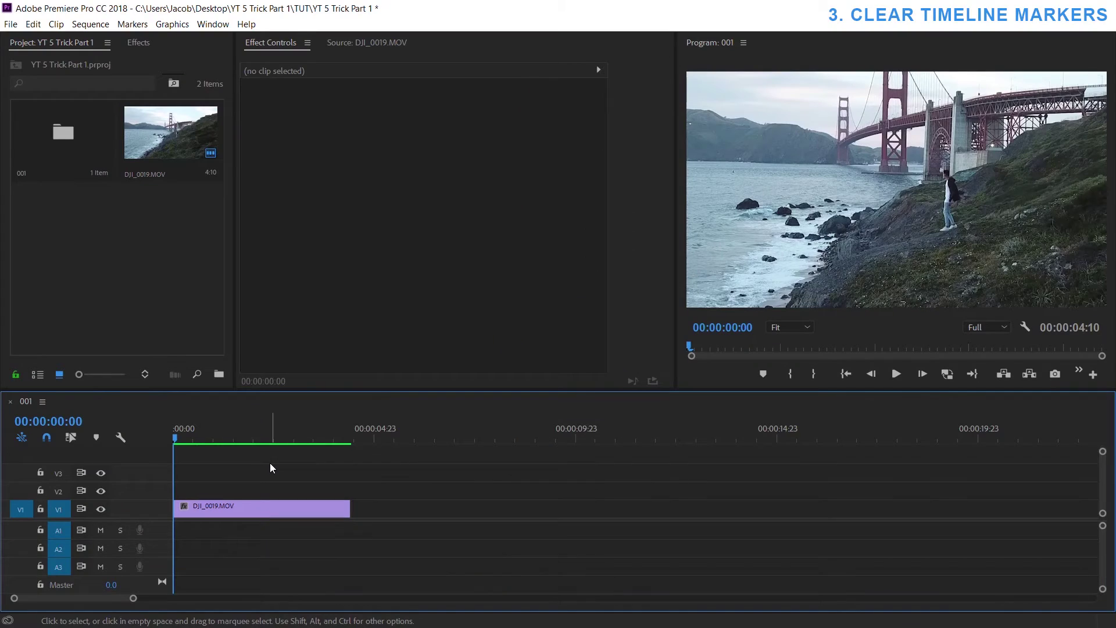
Step: Add three sequence markers on the ruler, the last at 00:00:02:04
{"action": "left_click", "coordinate": [191, 437]}
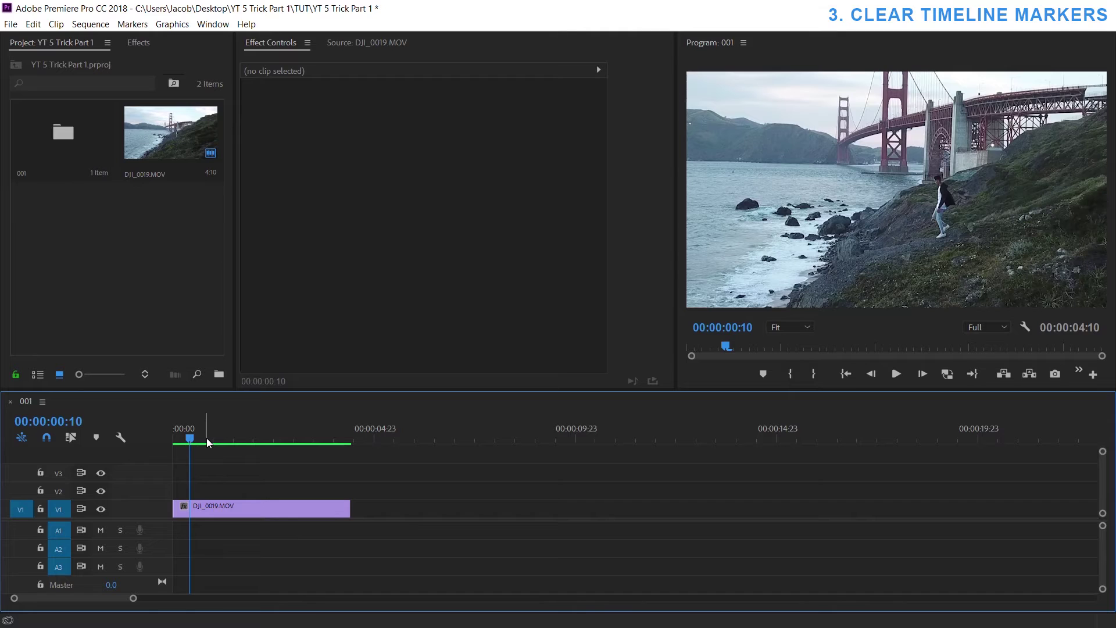
{"action": "key", "text": "m"}
{"action": "left_click", "coordinate": [216, 437]}
{"action": "key", "text": "m"}
{"action": "left_click", "coordinate": [261, 437]}
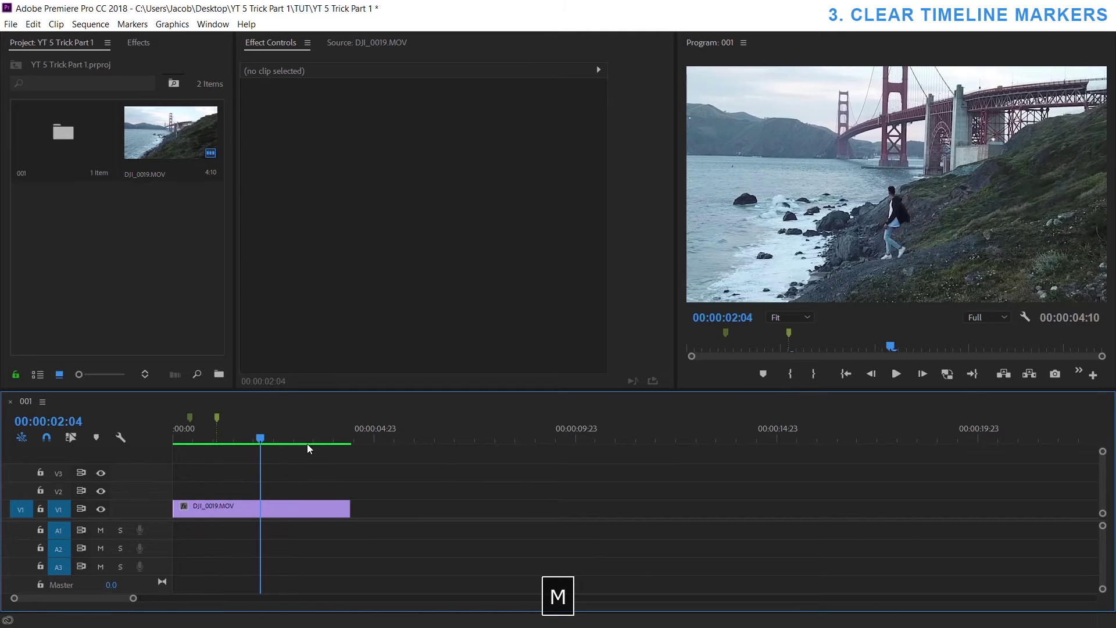
{"action": "key", "text": "m"}
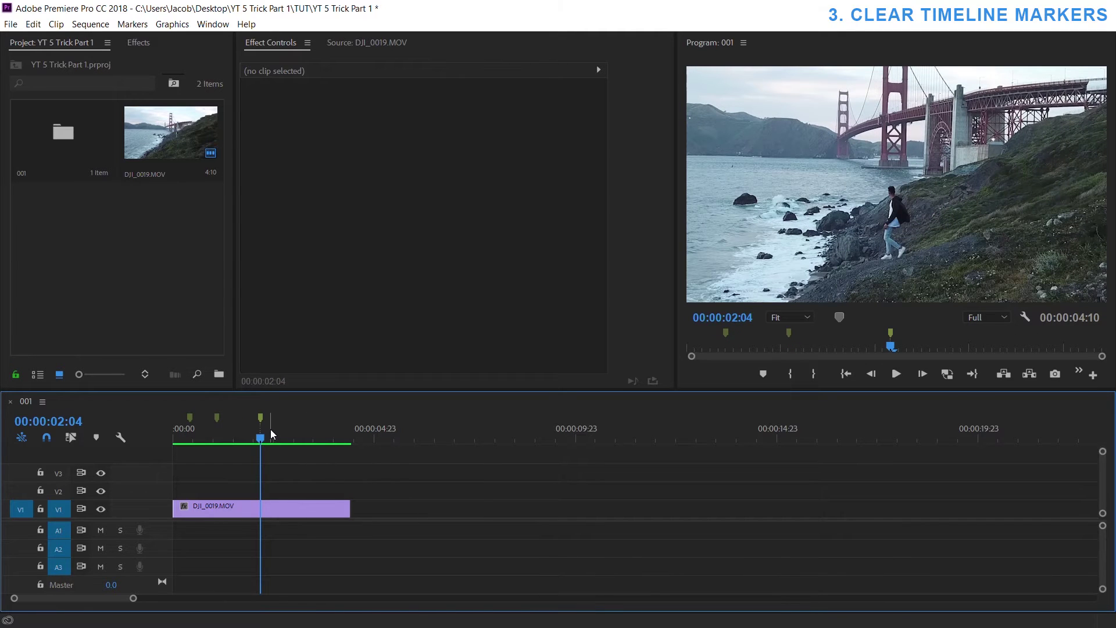
Step: Add two markers to the selected DJI_0019.MOV clip, the second at 00:00:03:04
{"action": "left_click", "coordinate": [230, 513]}
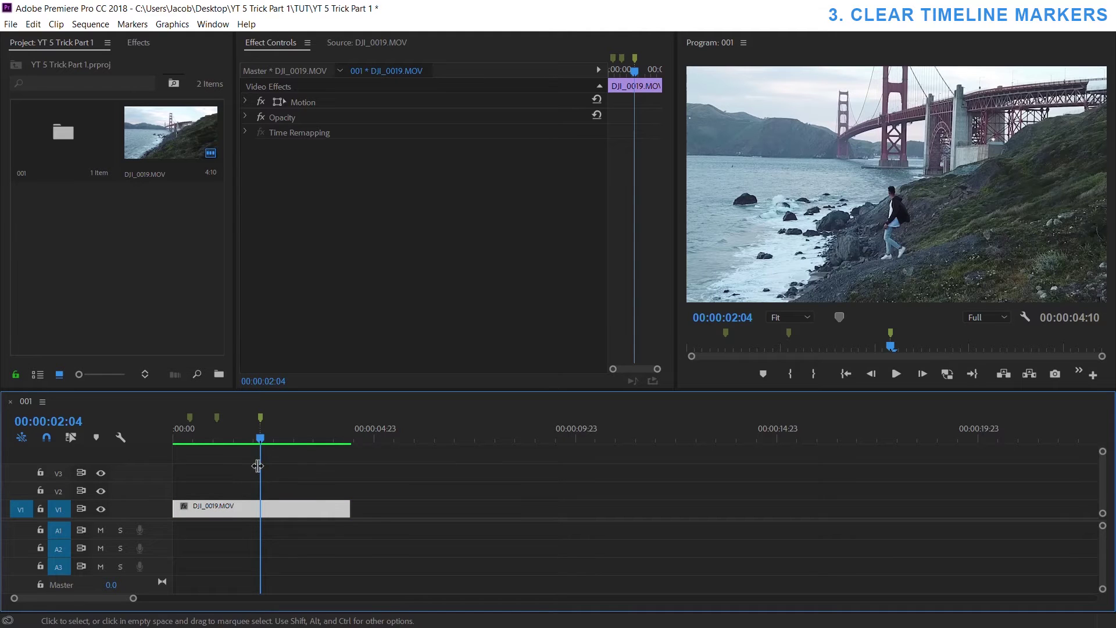
{"action": "key", "text": "m"}
{"action": "left_click", "coordinate": [300, 440]}
{"action": "key", "text": "m"}
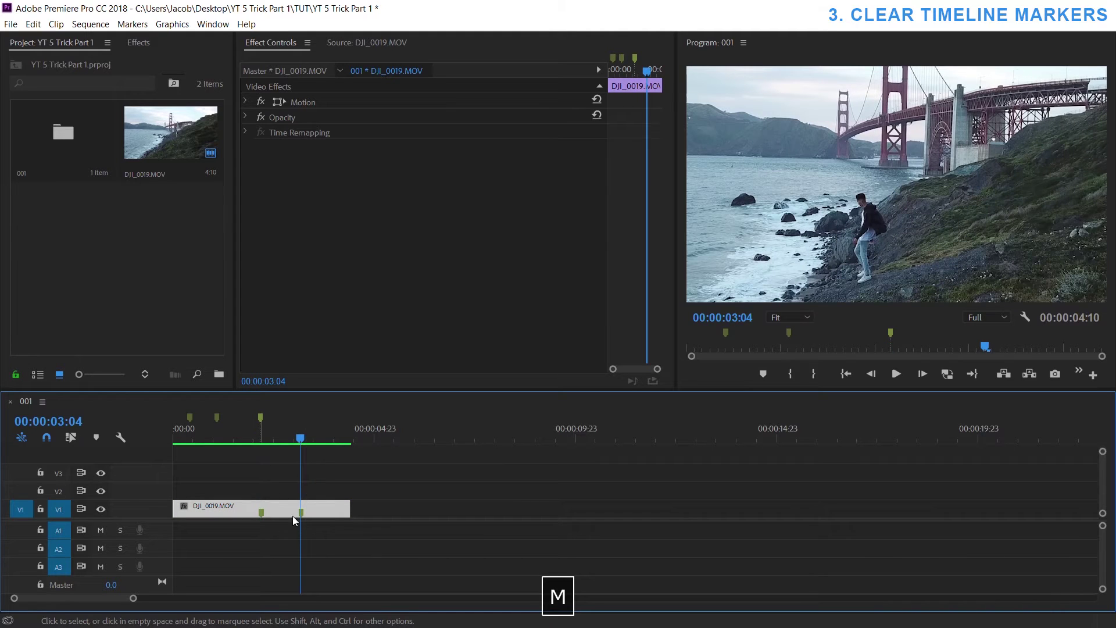
Step: Deselect the clip and clear all sequence markers with Ctrl+Alt+Shift+M
{"action": "right_click", "coordinate": [278, 442]}
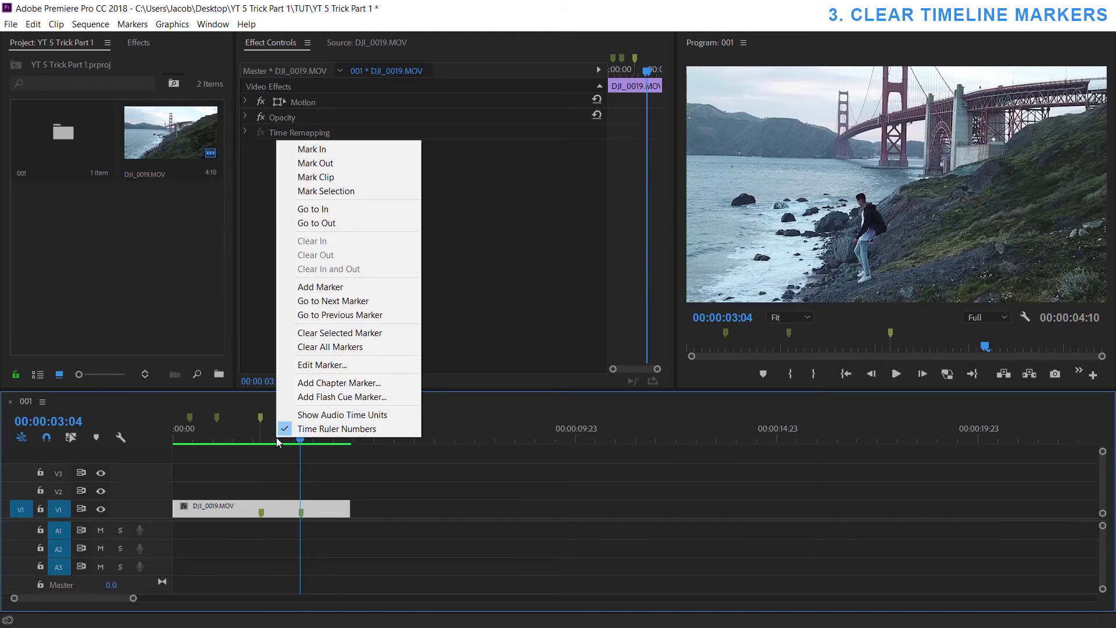
{"action": "left_click", "coordinate": [428, 473]}
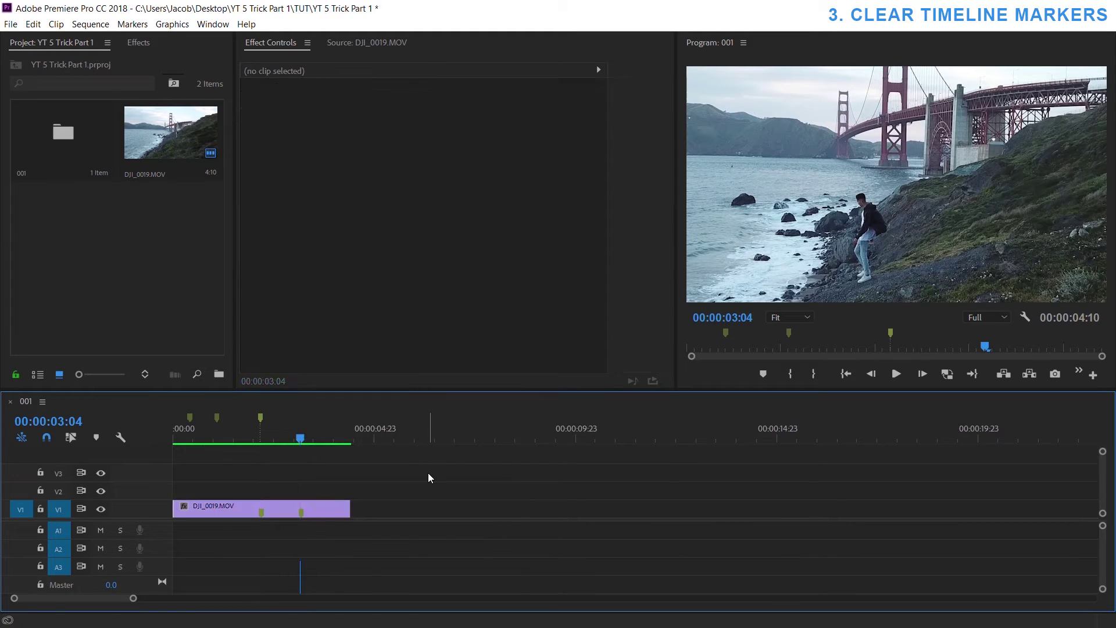
{"action": "key", "text": "ctrl+alt+shift+m"}
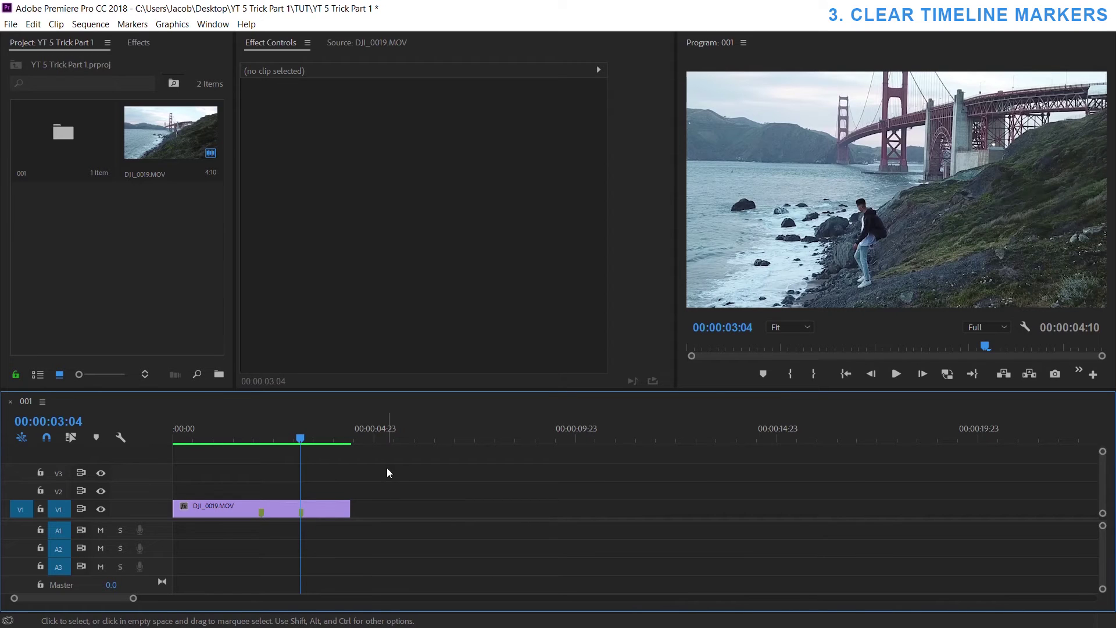
Step: Check the clip and ruler context menus for marker options, then deselect the clip
{"action": "right_click", "coordinate": [288, 508]}
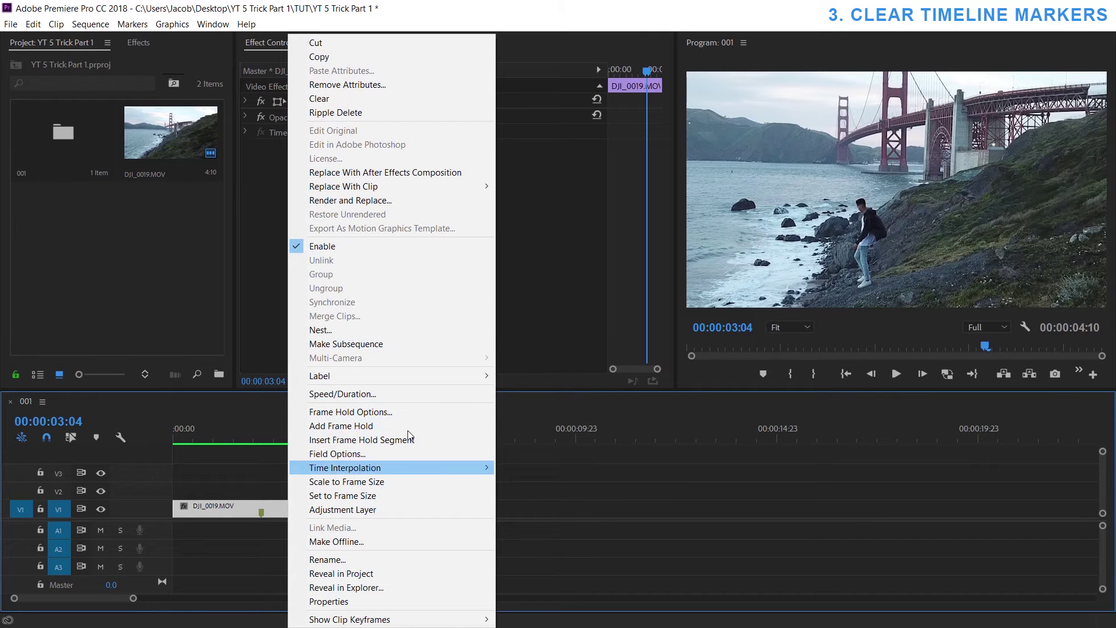
{"action": "right_click", "coordinate": [245, 440]}
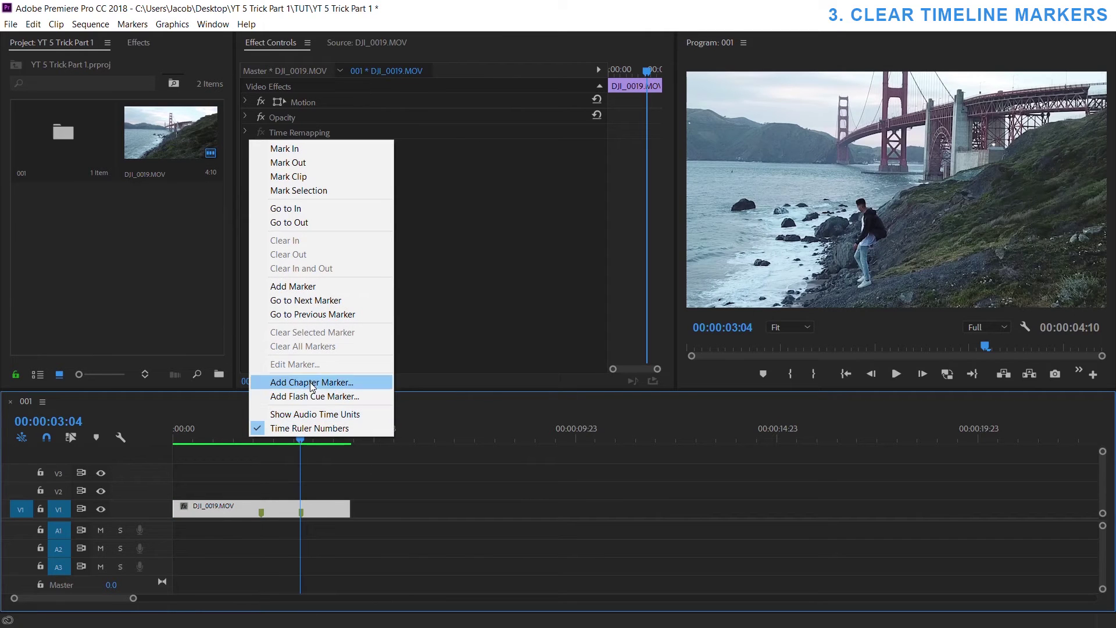
{"action": "left_click", "coordinate": [353, 472]}
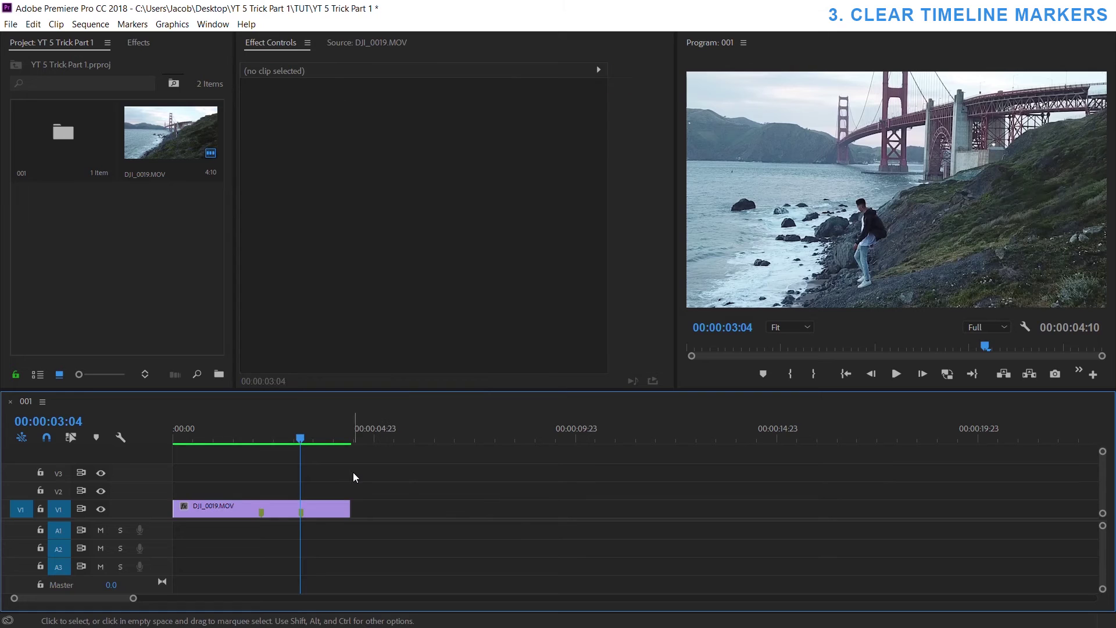
Step: Open DJI_0019.MOV in the Source monitor and clear its markers with Ctrl+Alt+Shift+M
{"action": "double_click", "coordinate": [283, 510]}
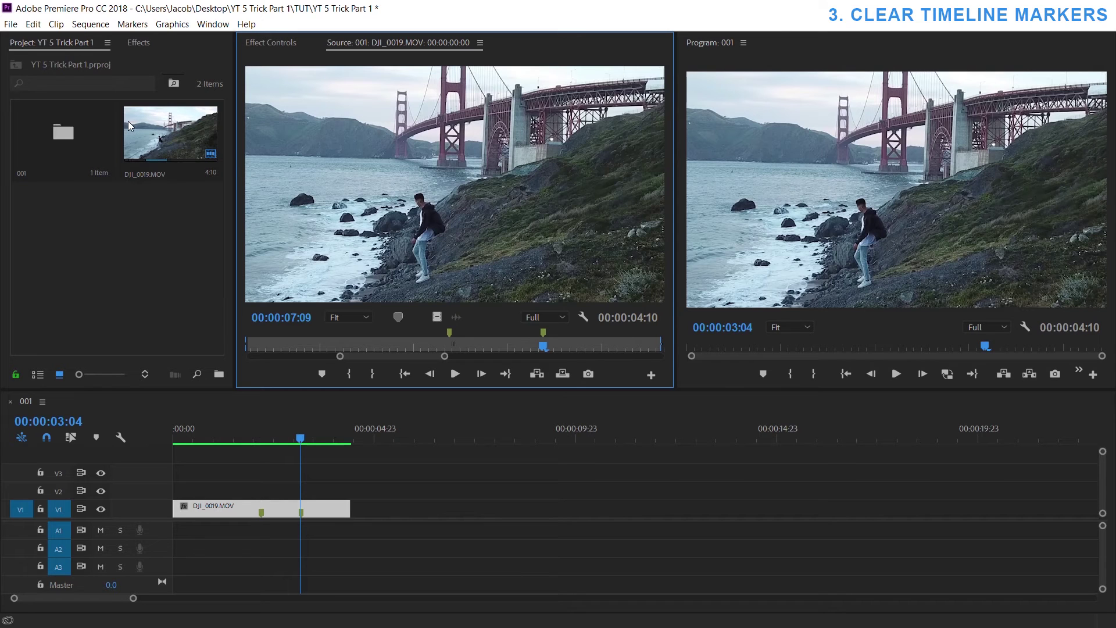
{"action": "left_click", "coordinate": [453, 344]}
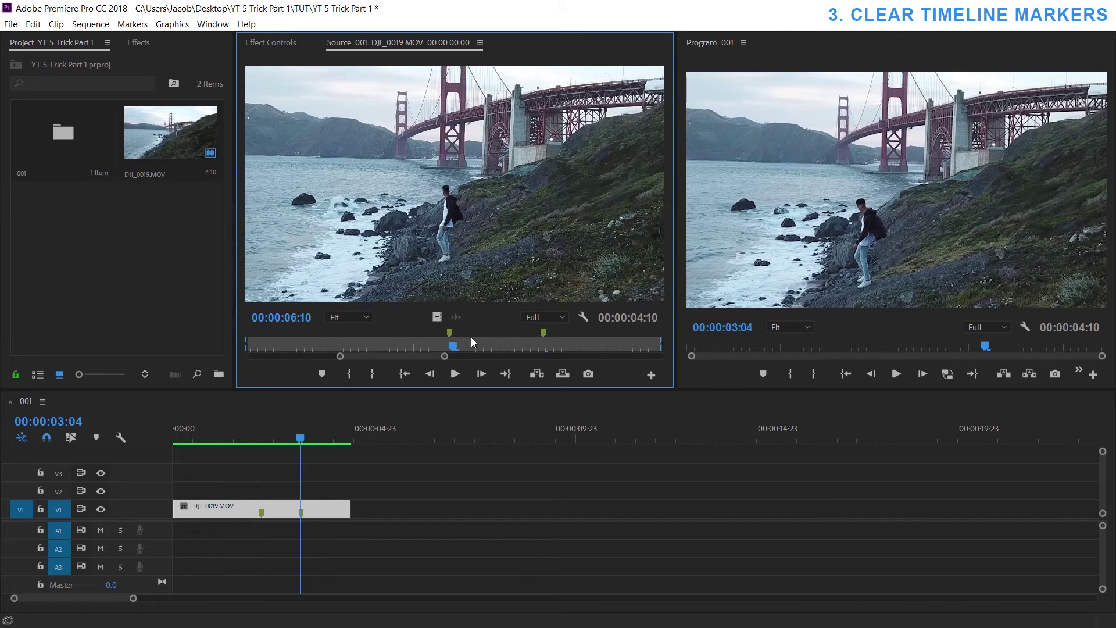
{"action": "left_click", "coordinate": [493, 346]}
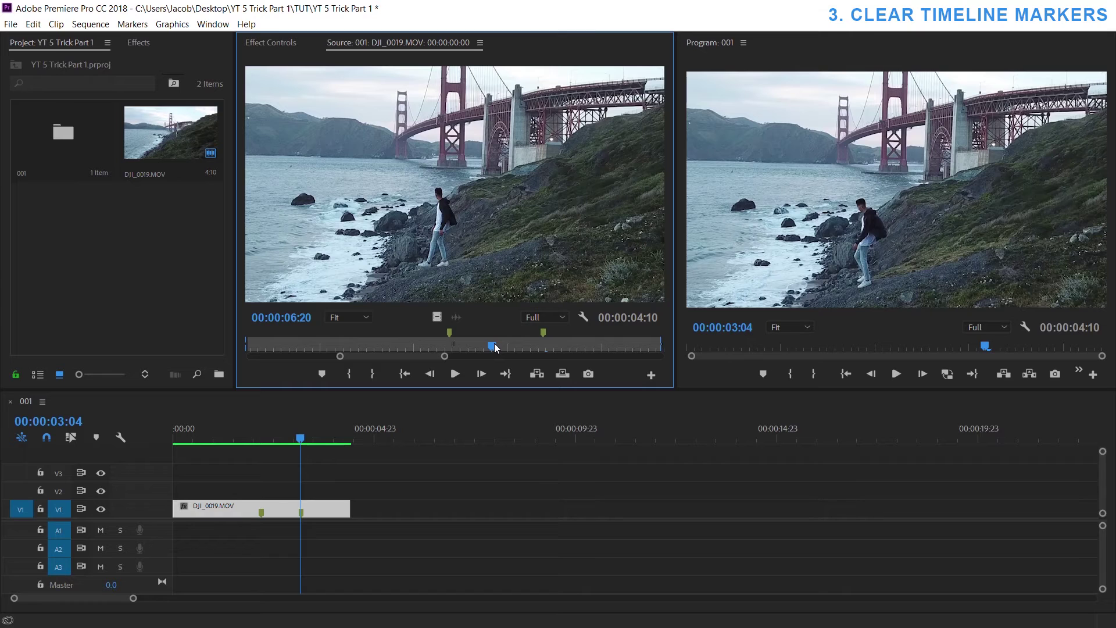
{"action": "key", "text": "ctrl+alt+shift+m"}
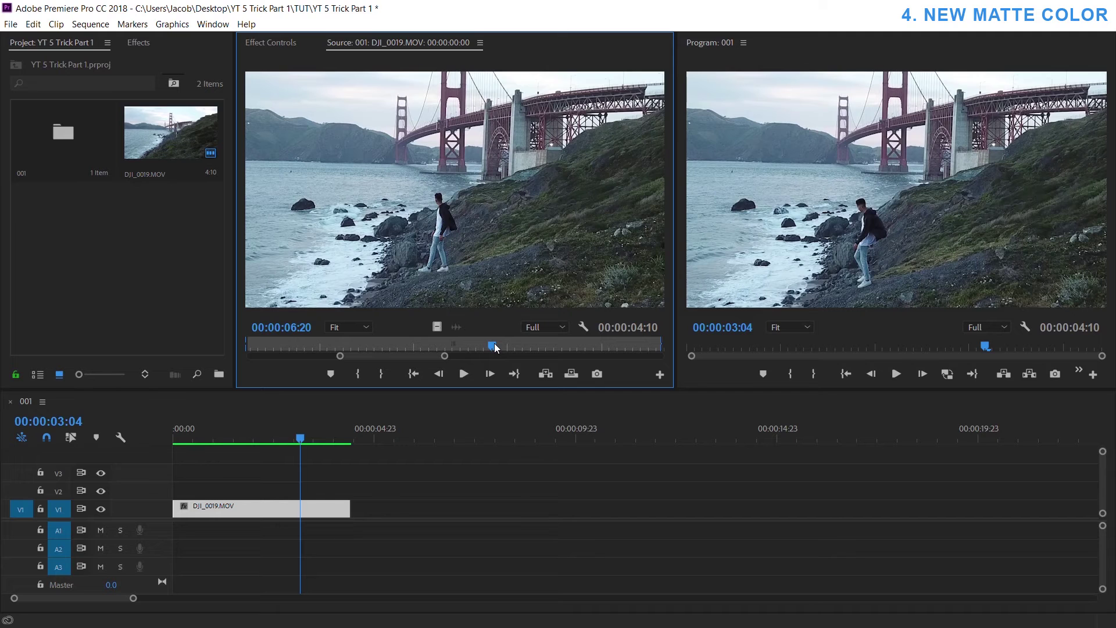
Step: Fill the Photoshop canvas with solid blue and save it as a PSD
{"action": "key", "text": "shift+BackSpace"}
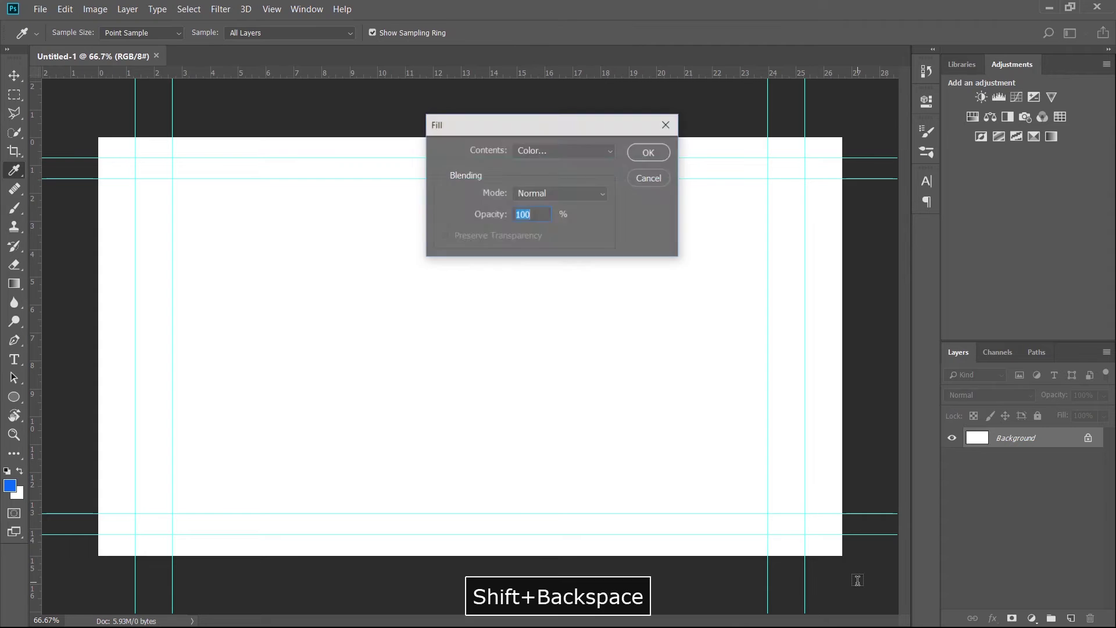
{"action": "key", "text": "Return"}
{"action": "key", "text": "ctrl+shift+s"}
Step: Import the 1080 Blue image from the Desktop's New folder into Premiere
{"action": "key", "text": "space"}
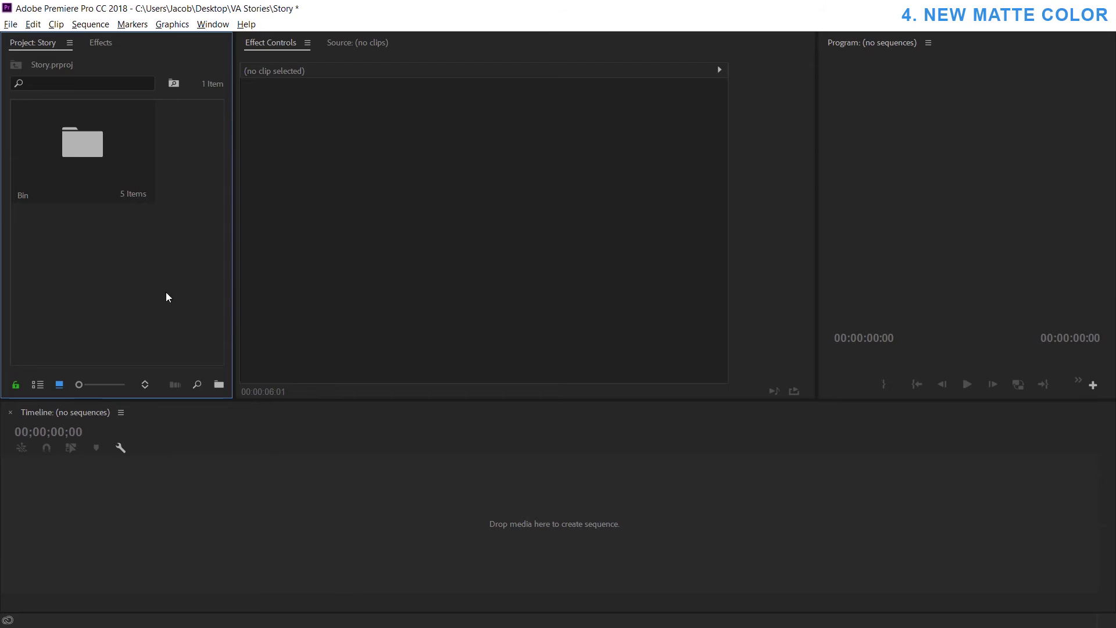
{"action": "double_click", "coordinate": [167, 293]}
{"action": "key", "text": "alt+Up"}
{"action": "key", "text": "alt+Up"}
{"action": "double_click", "coordinate": [338, 148]}
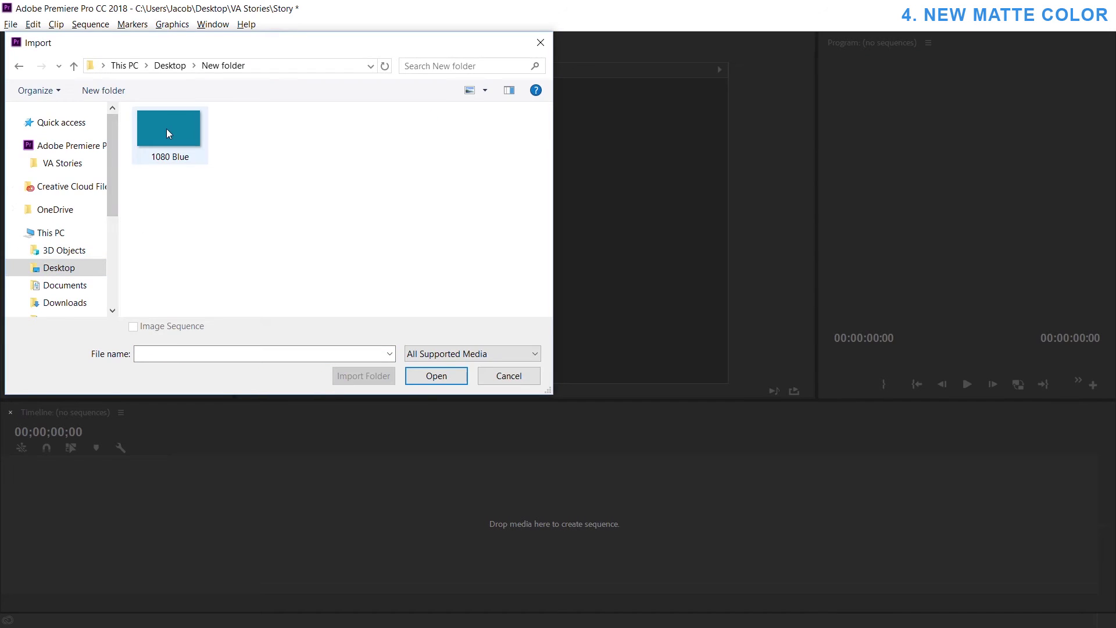
{"action": "double_click", "coordinate": [168, 129]}
{"action": "double_click", "coordinate": [72, 141]}
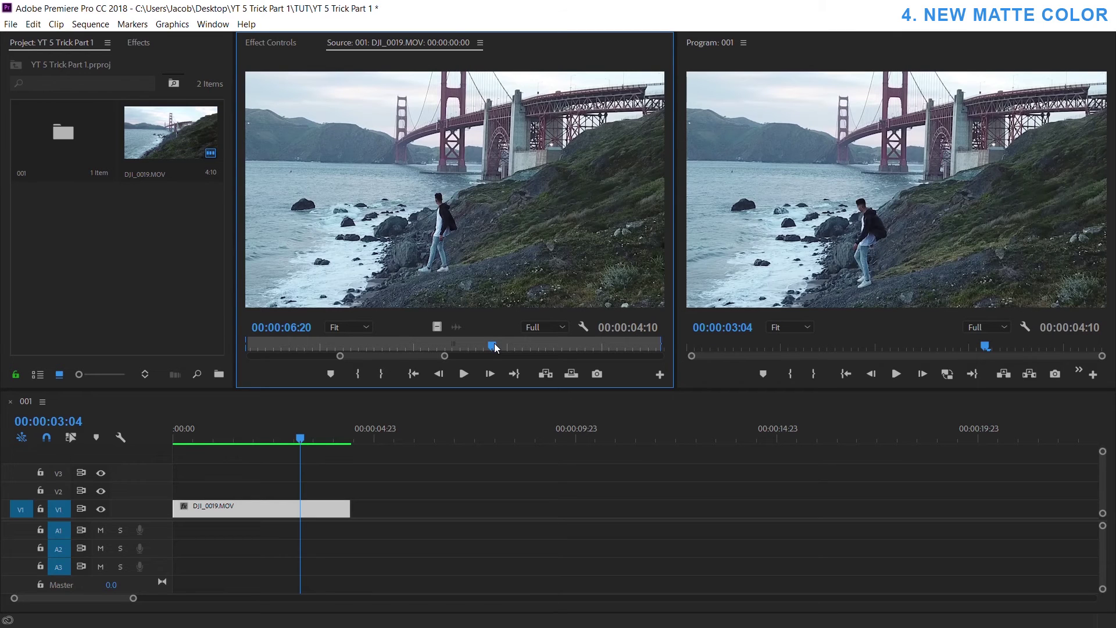
{"action": "right_click", "coordinate": [158, 257]}
Step: Create a 1920x1080 colour matte in red 913838 named Color Matte
{"action": "mouse_move", "coordinate": [214, 314]}
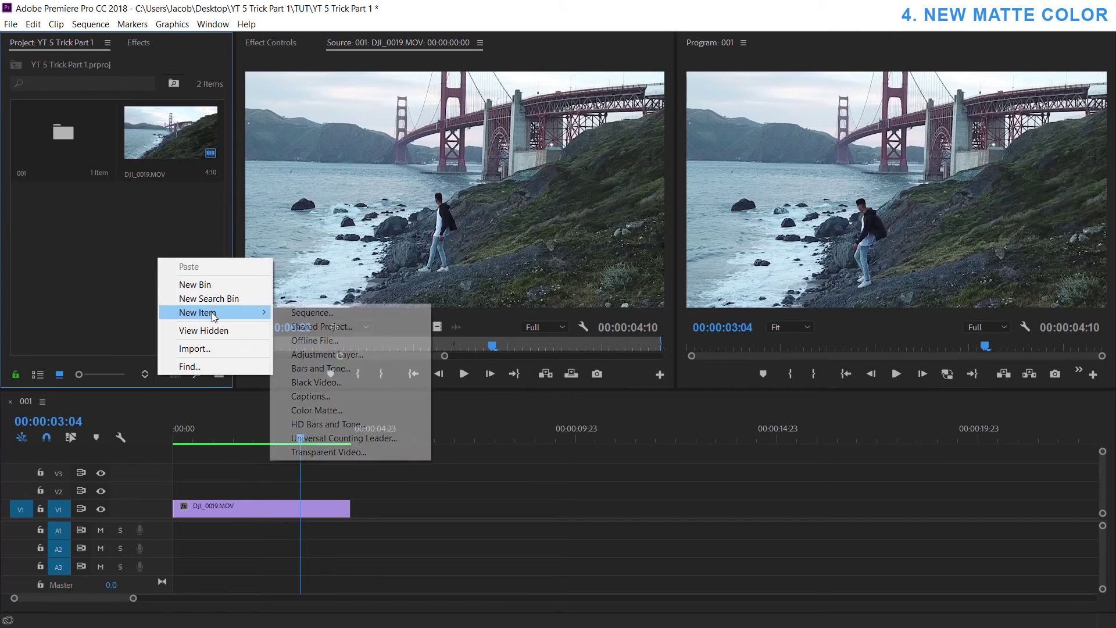
{"action": "left_click", "coordinate": [339, 410]}
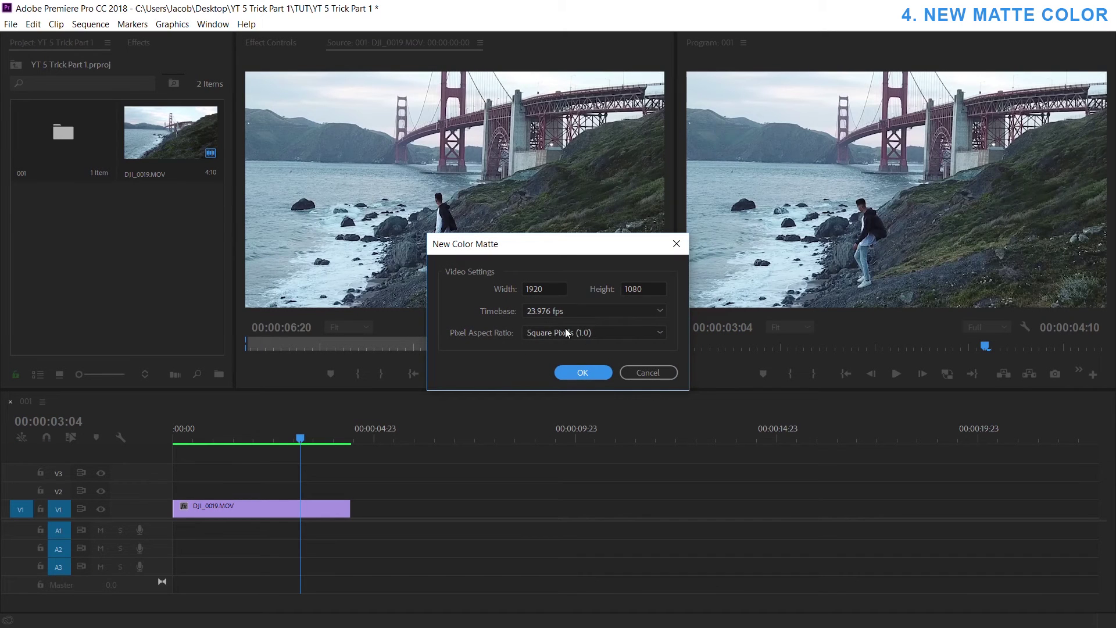
{"action": "left_click", "coordinate": [594, 372]}
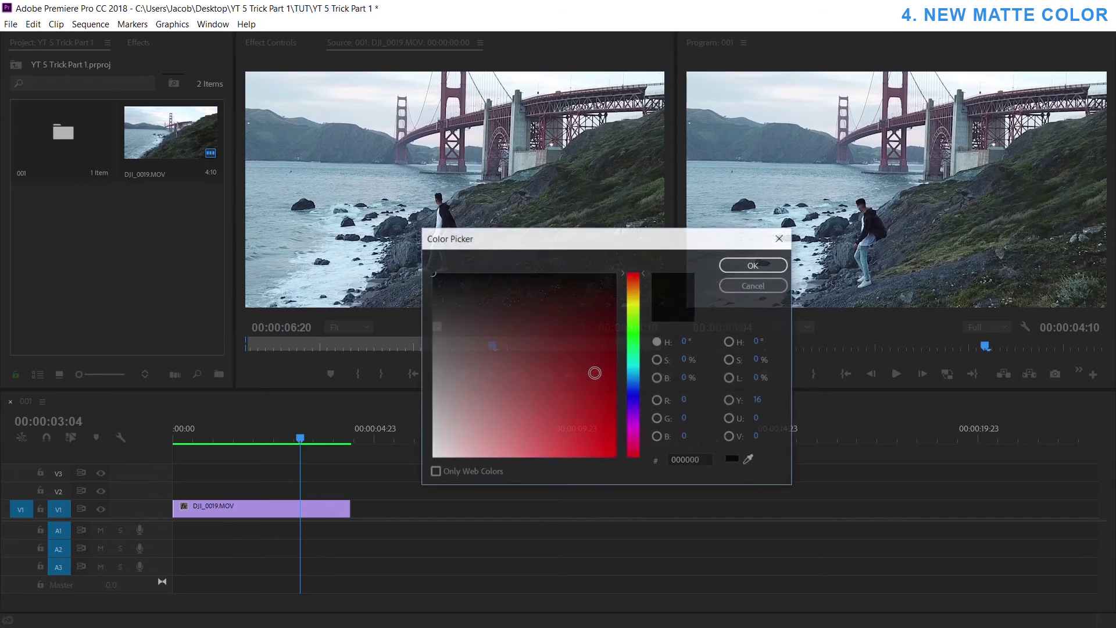
{"action": "mouse_move", "coordinate": [582, 356]}
{"action": "left_mouse_down"}
{"action": "mouse_move", "coordinate": [351, 475]}
{"action": "mouse_move", "coordinate": [546, 377]}
{"action": "left_mouse_up"}
{"action": "left_click", "coordinate": [746, 266]}
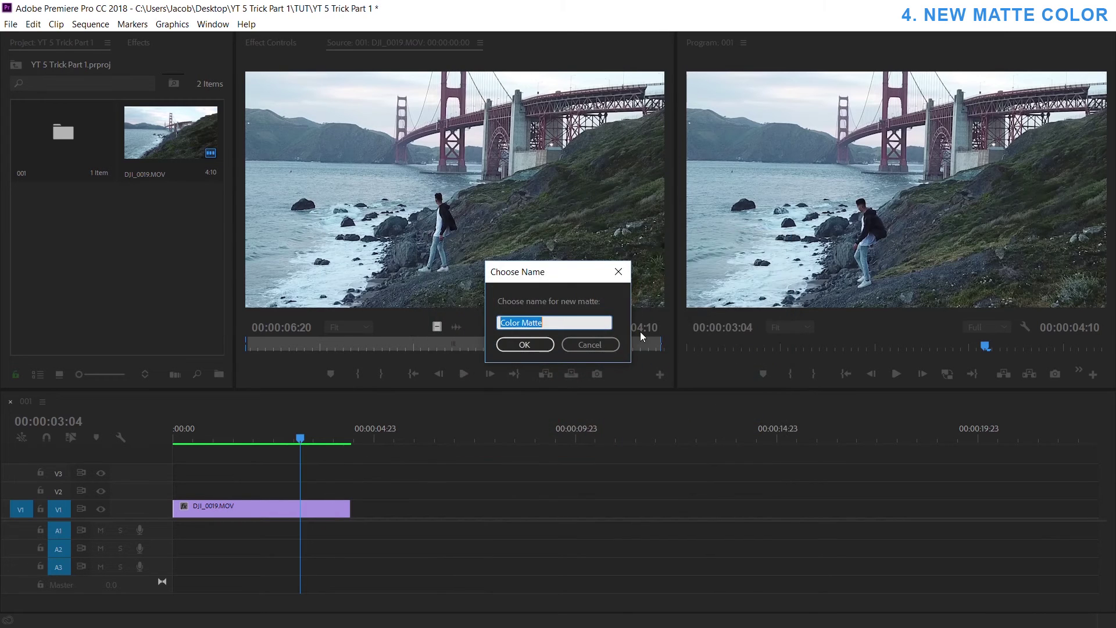
{"action": "left_click", "coordinate": [507, 350]}
Step: Place the colour matte on V1 after the clip and change its colour to white
{"action": "left_click_drag", "start_coordinate": [75, 230], "coordinate": [361, 508]}
{"action": "left_click", "coordinate": [370, 440]}
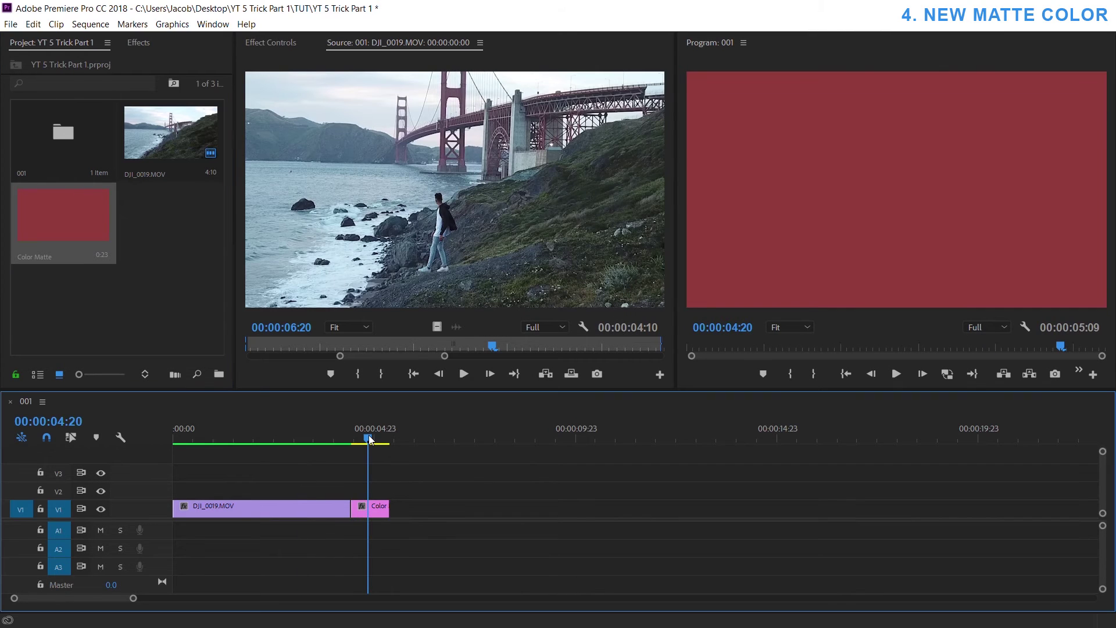
{"action": "double_click", "coordinate": [377, 505]}
{"action": "left_click_drag", "start_coordinate": [528, 394], "coordinate": [431, 458]}
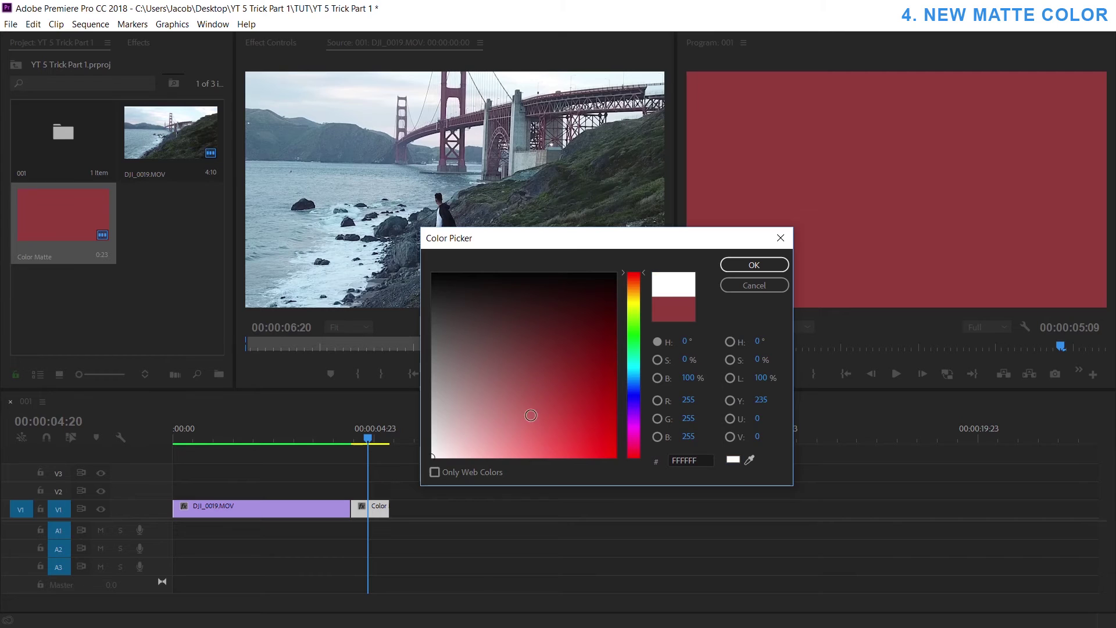
{"action": "left_click", "coordinate": [753, 264]}
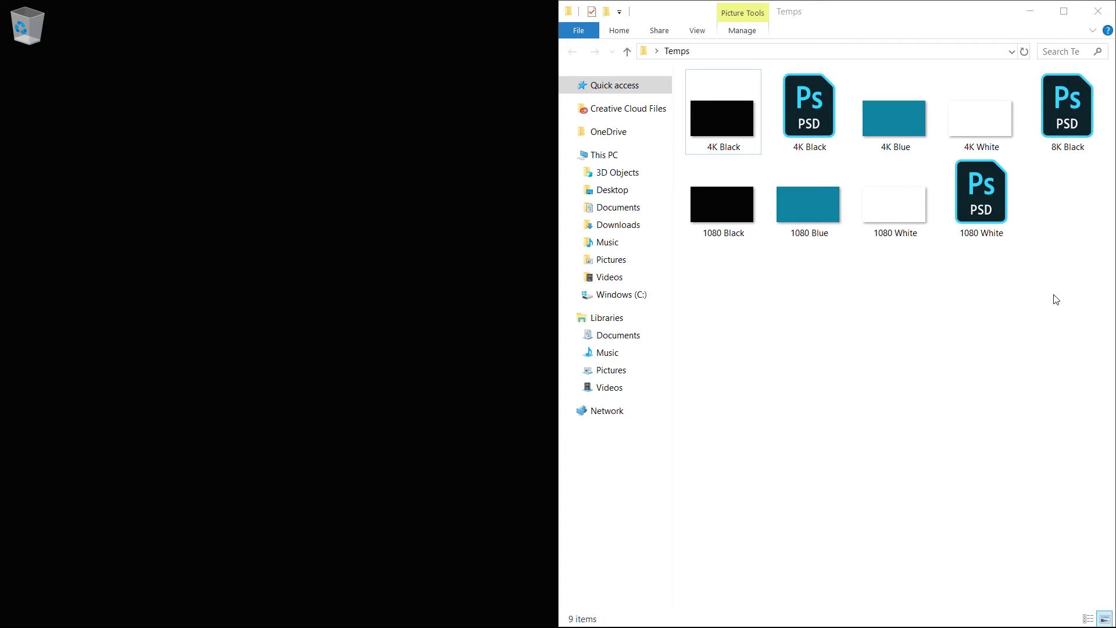
{"action": "left_click_drag", "start_coordinate": [1067, 286], "coordinate": [26, 22]}
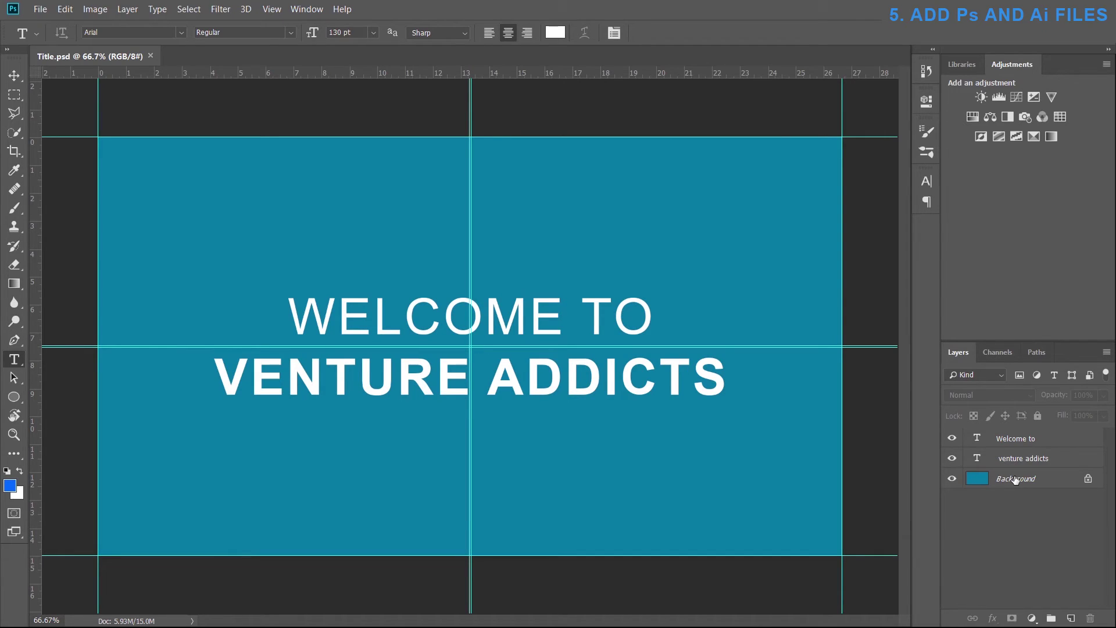
{"action": "left_click", "coordinate": [952, 479]}
{"action": "left_click", "coordinate": [952, 480]}
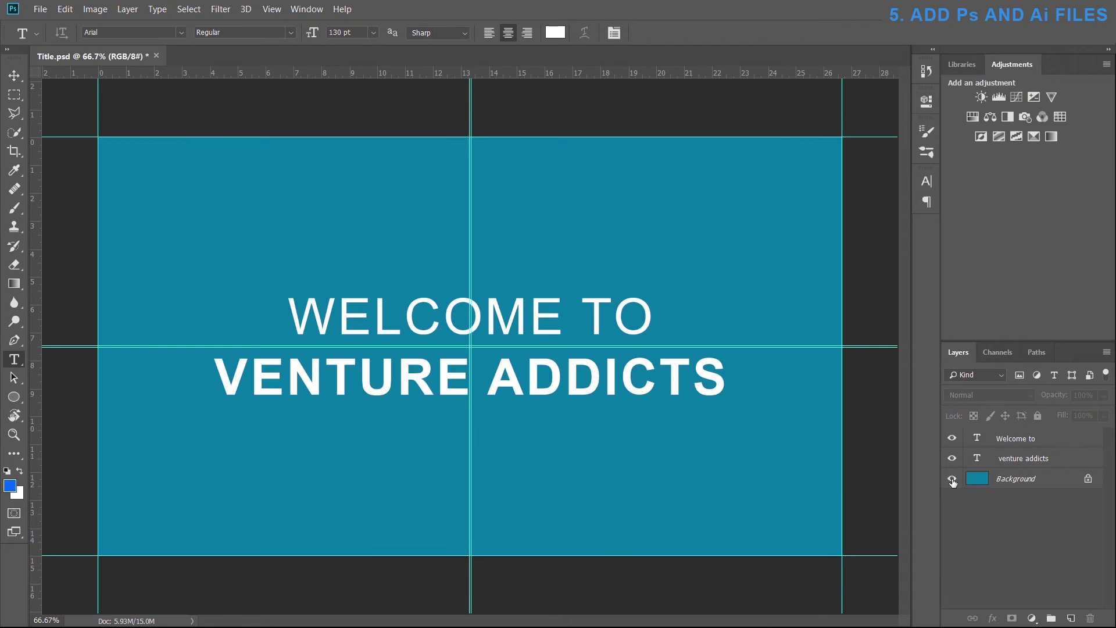
{"action": "left_click", "coordinate": [953, 440]}
{"action": "left_click", "coordinate": [953, 440]}
{"action": "left_click", "coordinate": [952, 458]}
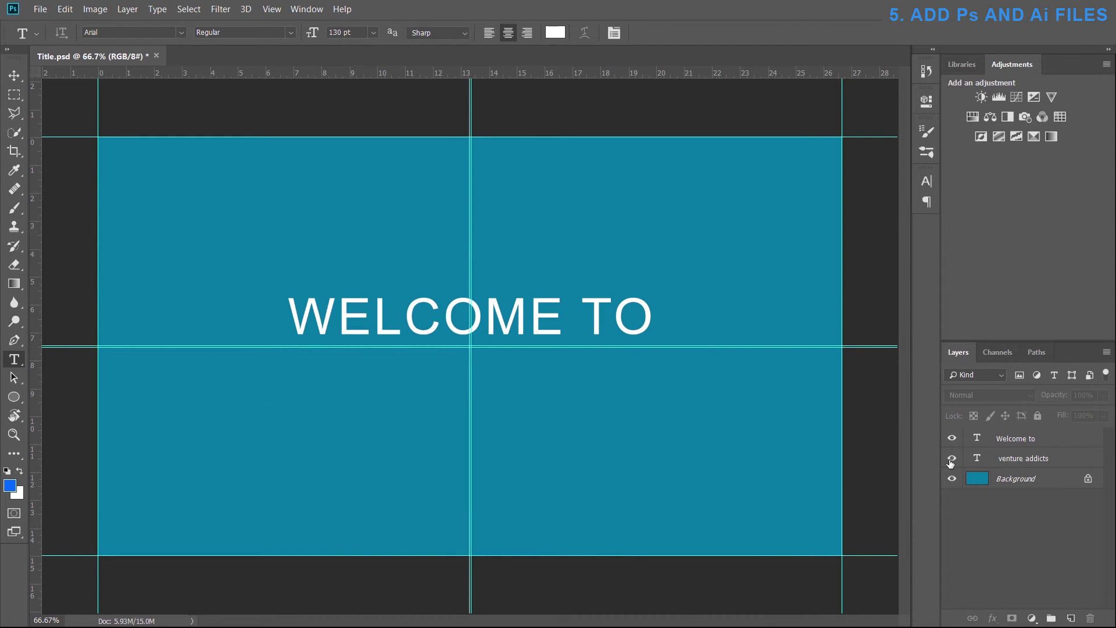
{"action": "left_click", "coordinate": [952, 459]}
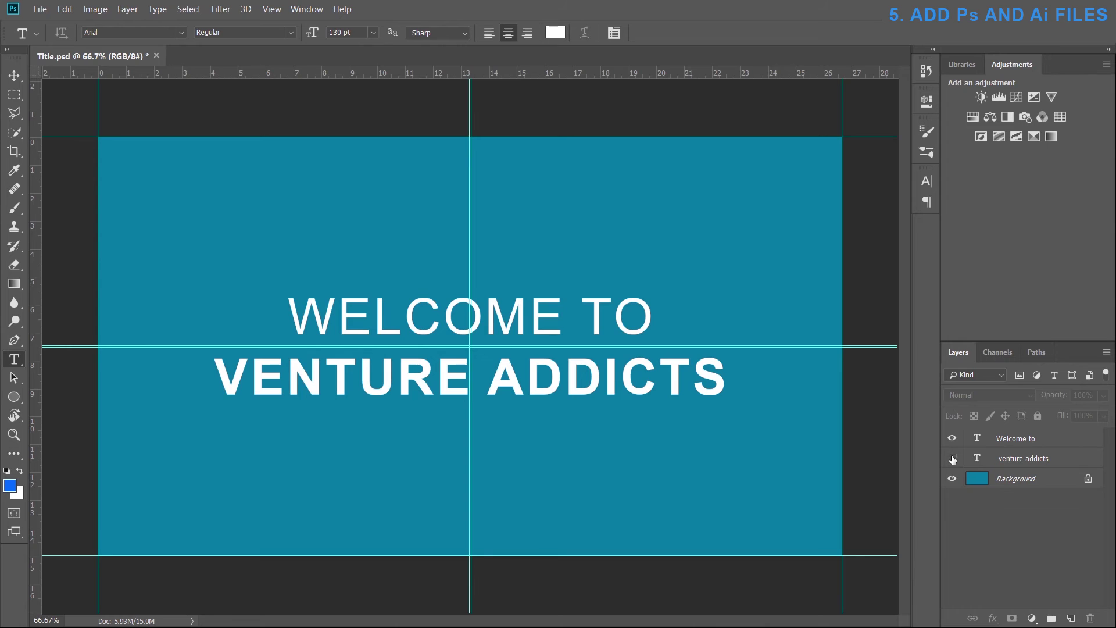
{"action": "left_click_drag", "start_coordinate": [952, 459], "coordinate": [954, 482]}
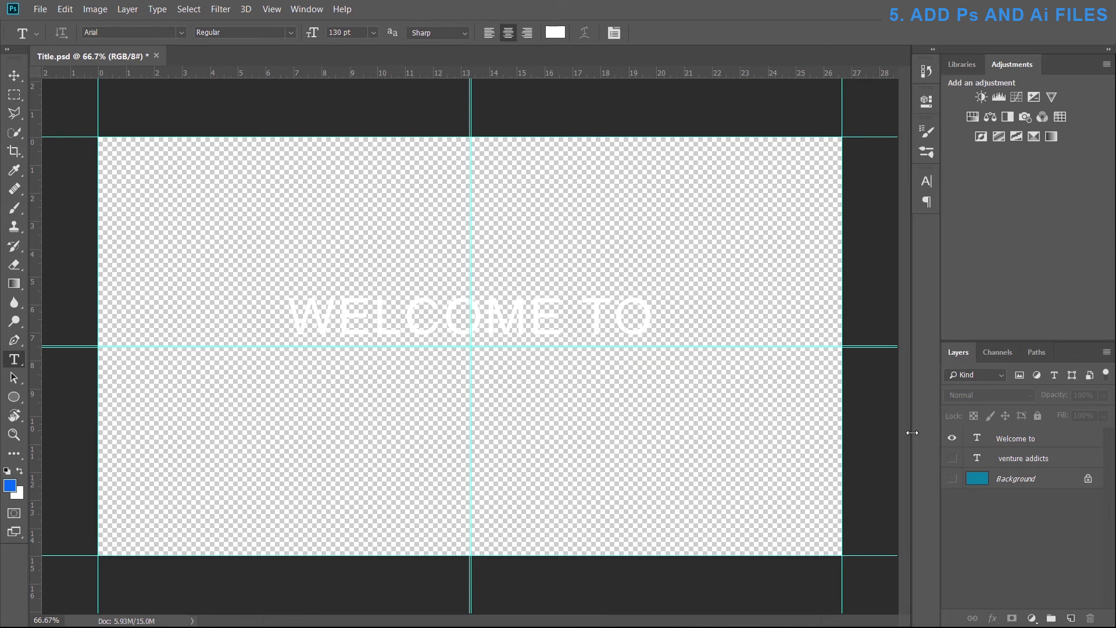
{"action": "left_click", "coordinate": [952, 458]}
{"action": "left_click", "coordinate": [952, 437]}
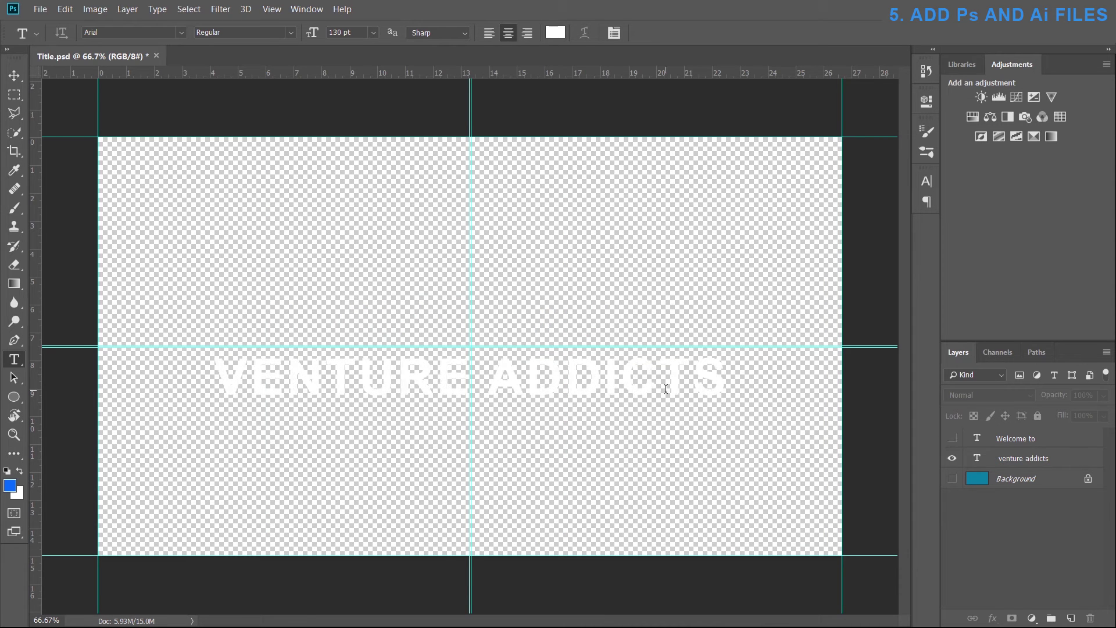
{"action": "left_click", "coordinate": [952, 458]}
{"action": "left_click", "coordinate": [952, 478]}
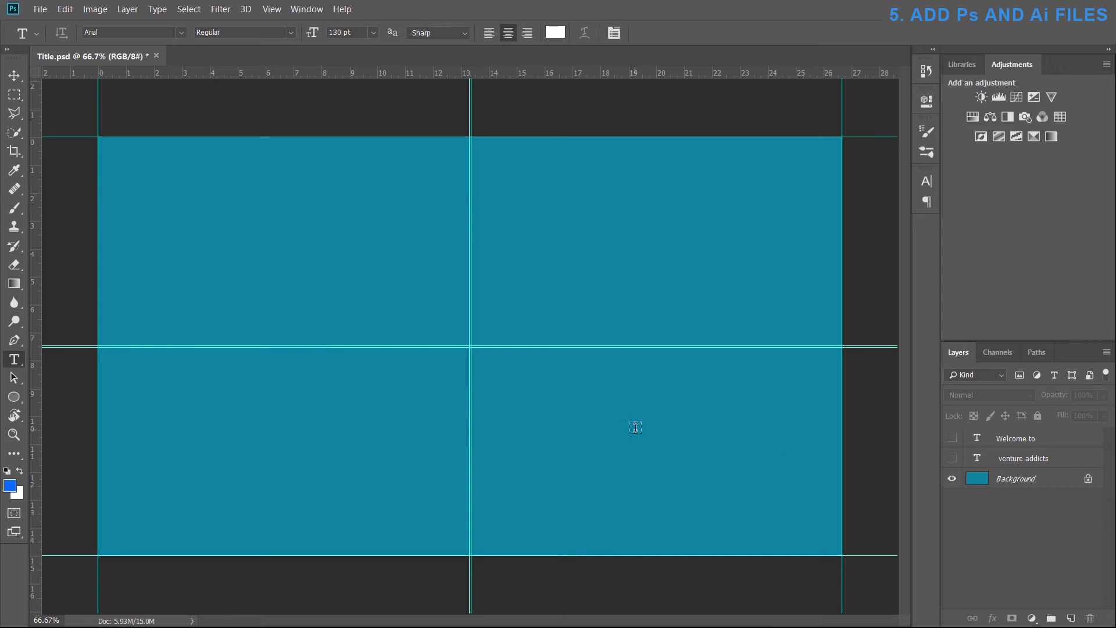
{"action": "left_click", "coordinate": [952, 458]}
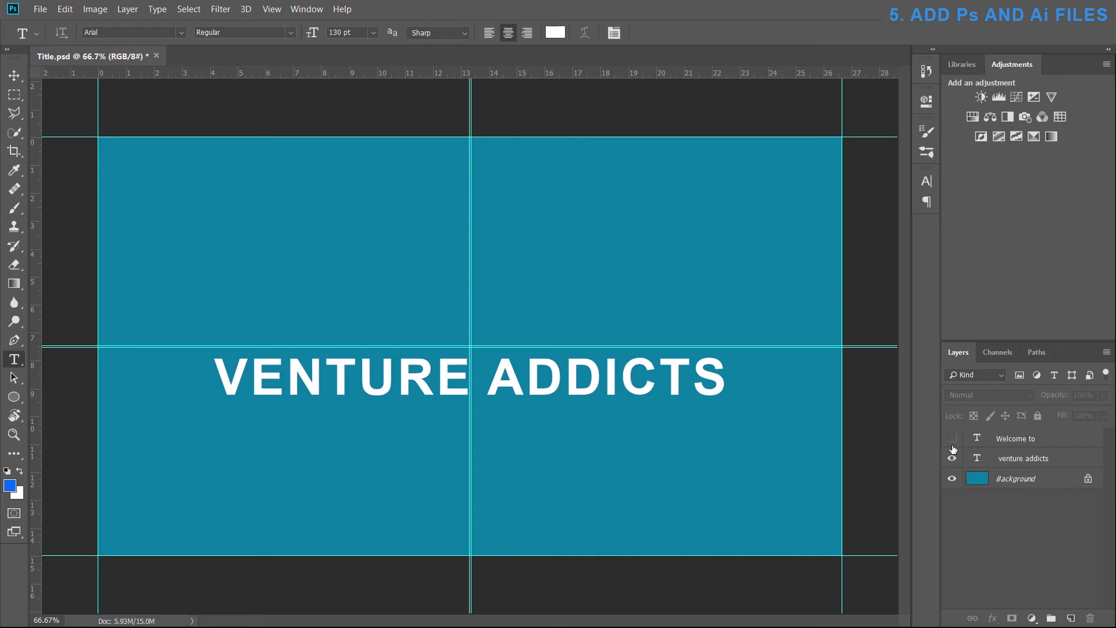
{"action": "left_click", "coordinate": [952, 438]}
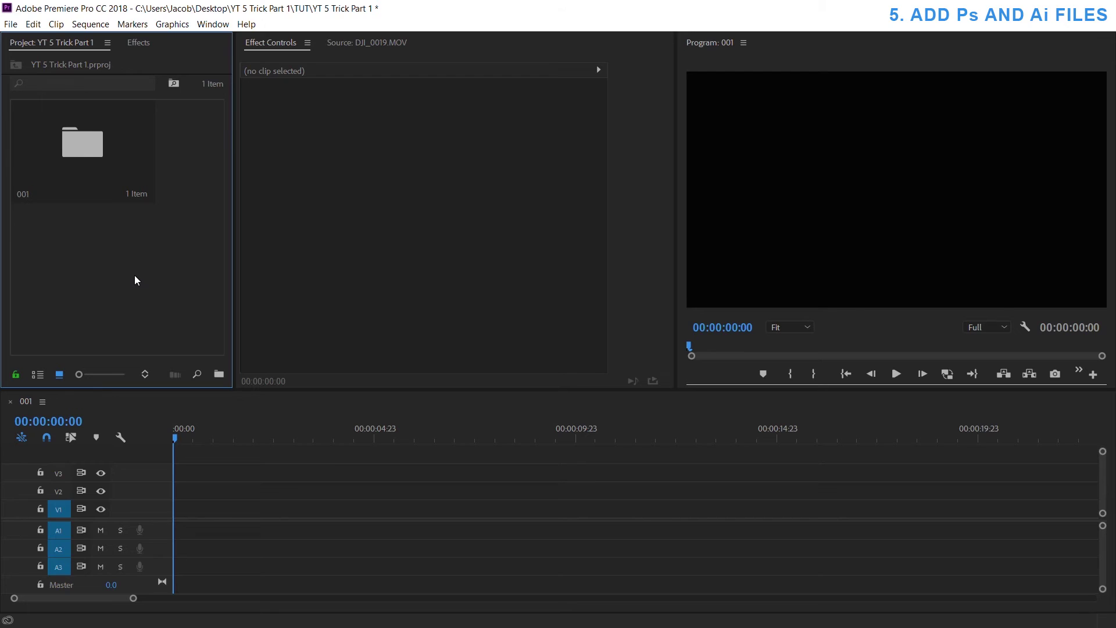
Step: Import Title.psd as Individual Layers and open the Title bin with its three layer clips
{"action": "right_click", "coordinate": [135, 274]}
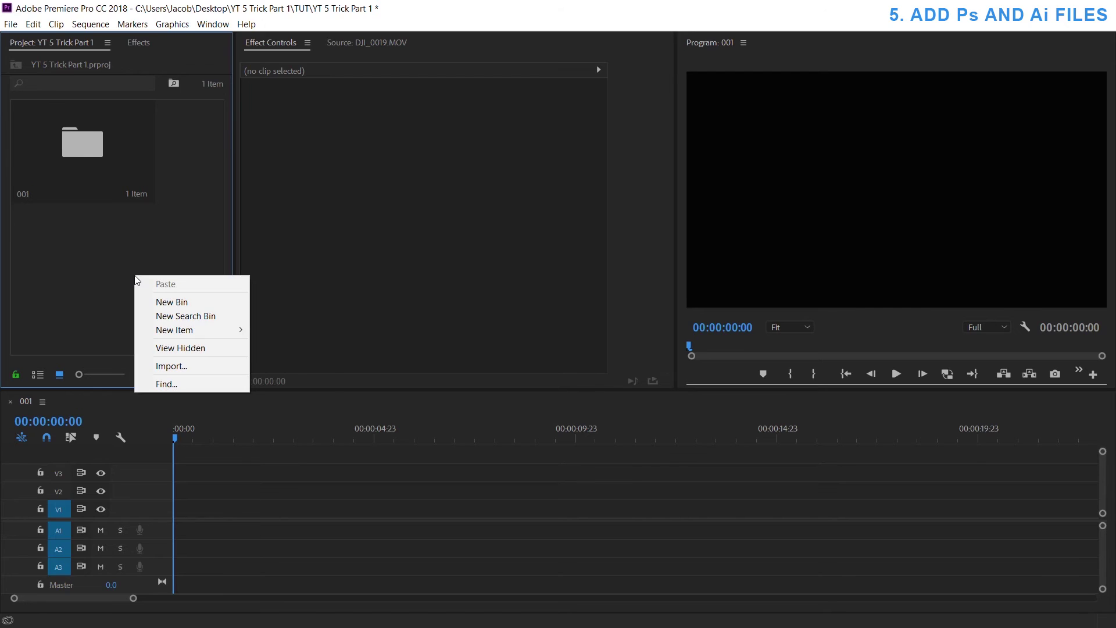
{"action": "left_click", "coordinate": [193, 368]}
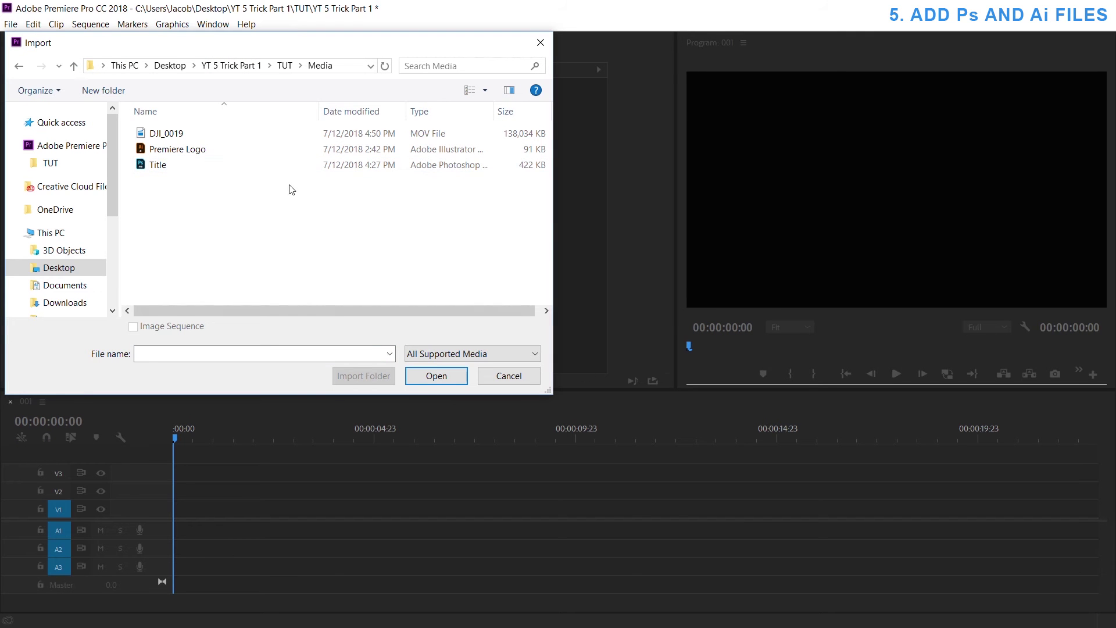
{"action": "double_click", "coordinate": [173, 162]}
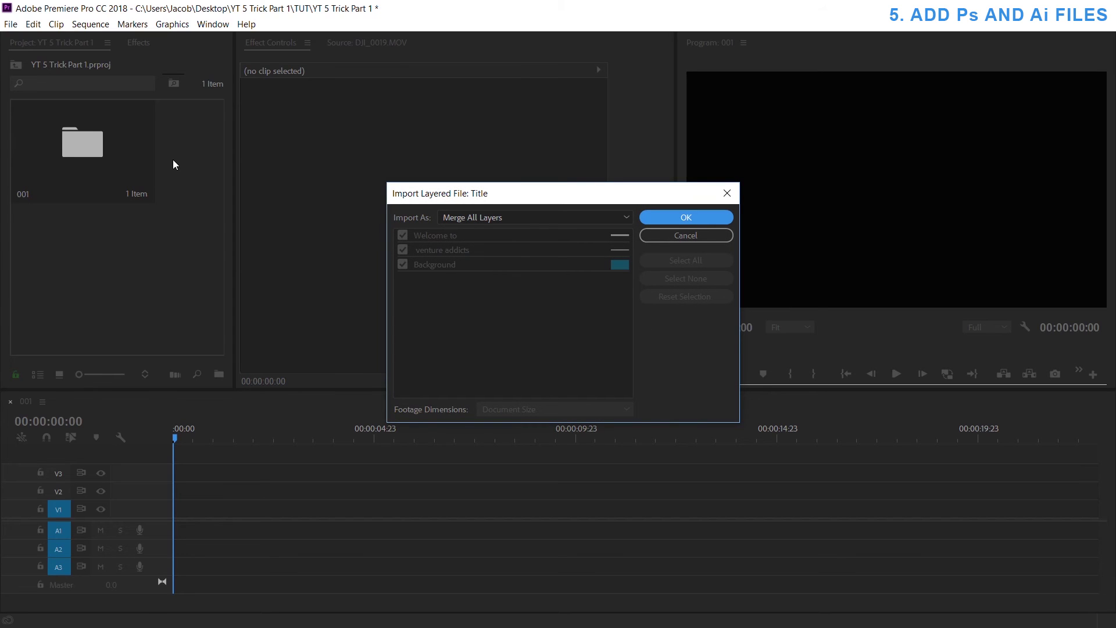
{"action": "left_click", "coordinate": [601, 223]}
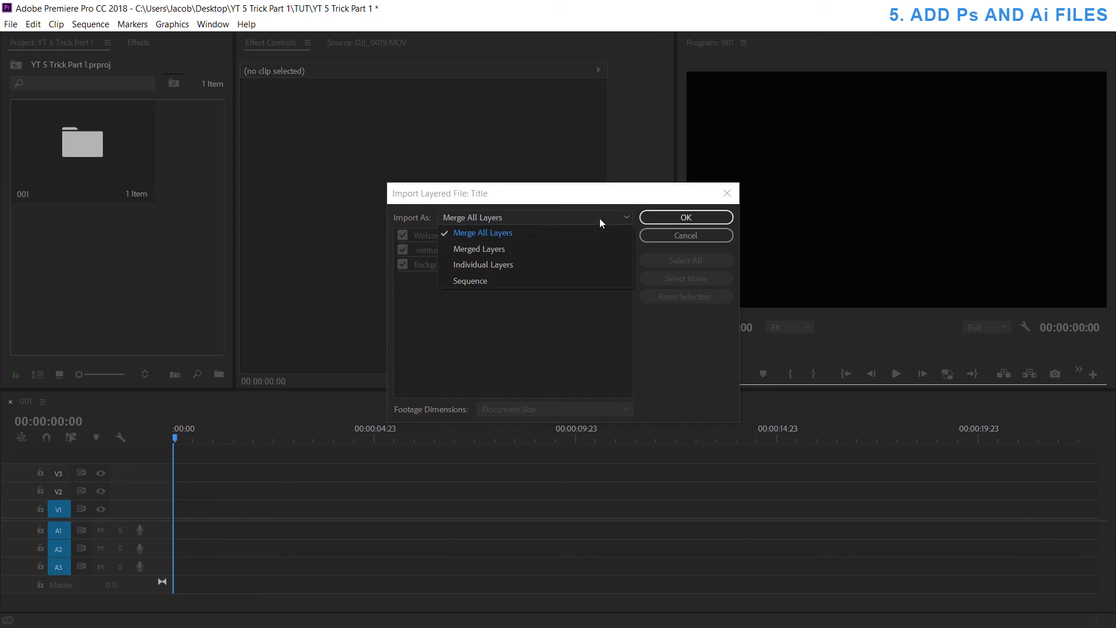
{"action": "left_click", "coordinate": [532, 261]}
{"action": "left_click", "coordinate": [687, 218]}
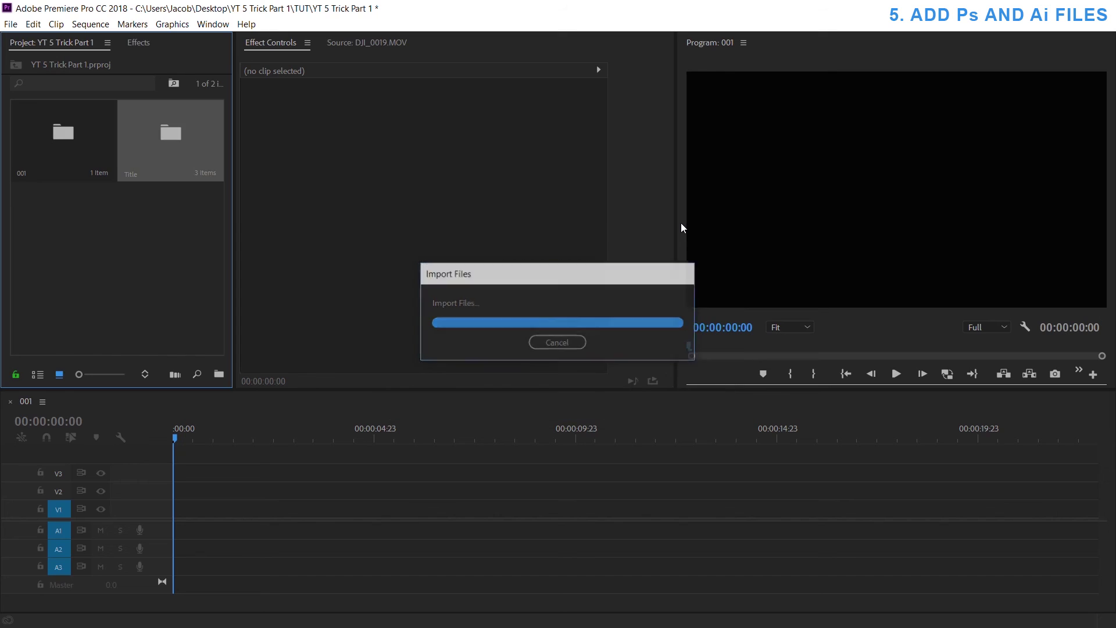
{"action": "double_click", "coordinate": [165, 155]}
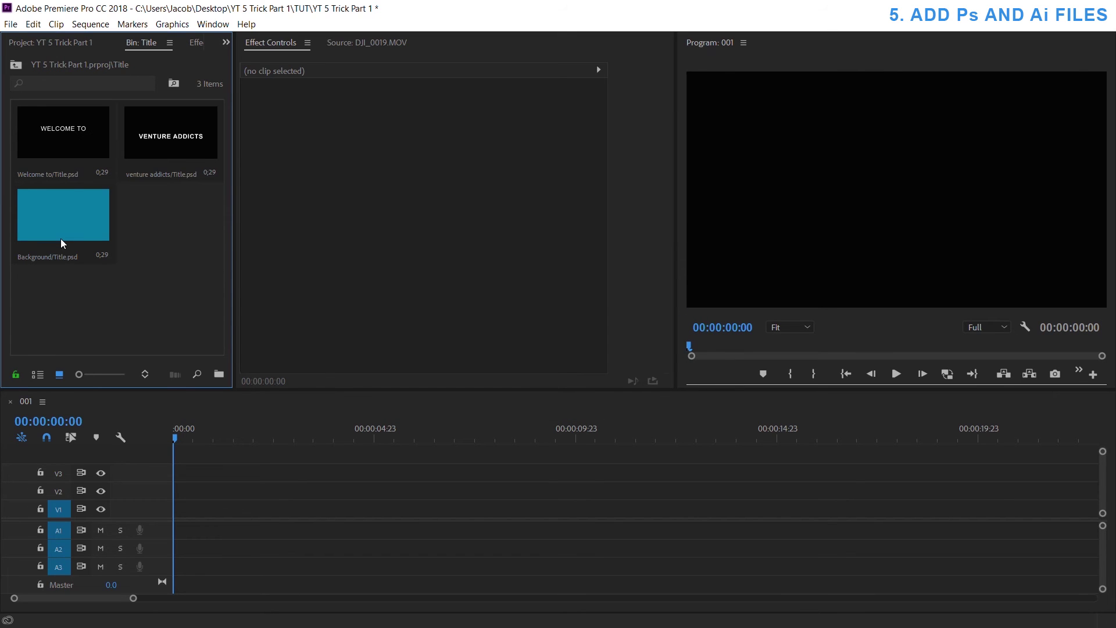
Step: Stack Background on V1, venture addicts on V2, Welcome to on V3, add cross dissolves, and play
{"action": "left_click_drag", "start_coordinate": [60, 238], "coordinate": [191, 509]}
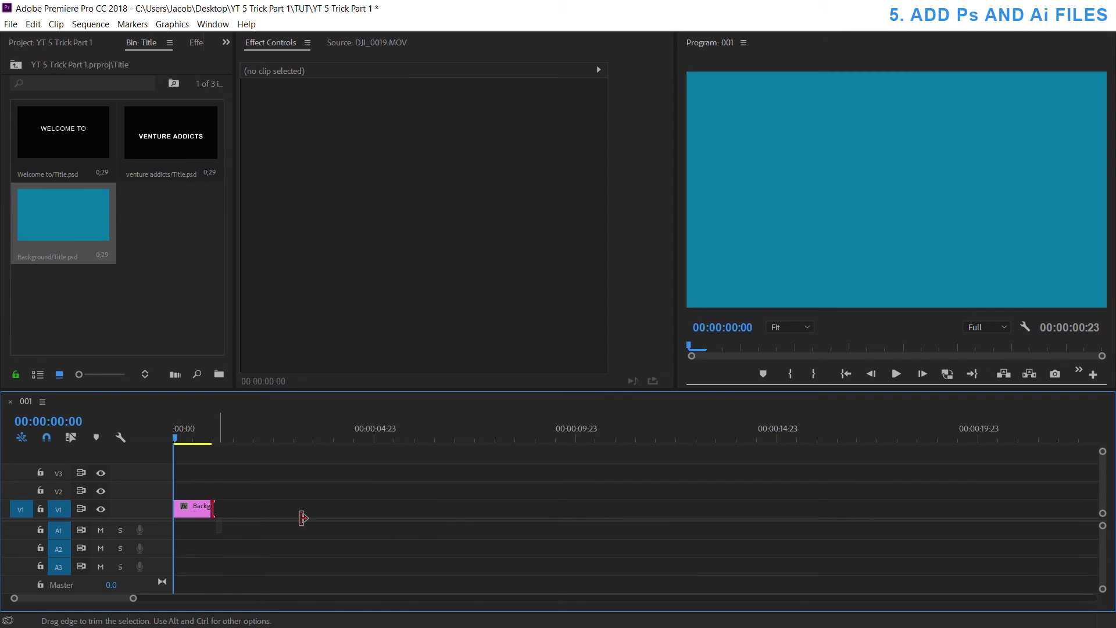
{"action": "left_click_drag", "start_coordinate": [303, 517], "coordinate": [456, 509]}
{"action": "left_click_drag", "start_coordinate": [95, 144], "coordinate": [325, 468]}
{"action": "left_click_drag", "start_coordinate": [170, 139], "coordinate": [324, 488]}
{"action": "left_click_drag", "start_coordinate": [248, 493], "coordinate": [273, 493]}
{"action": "key", "text": "ctrl+d"}
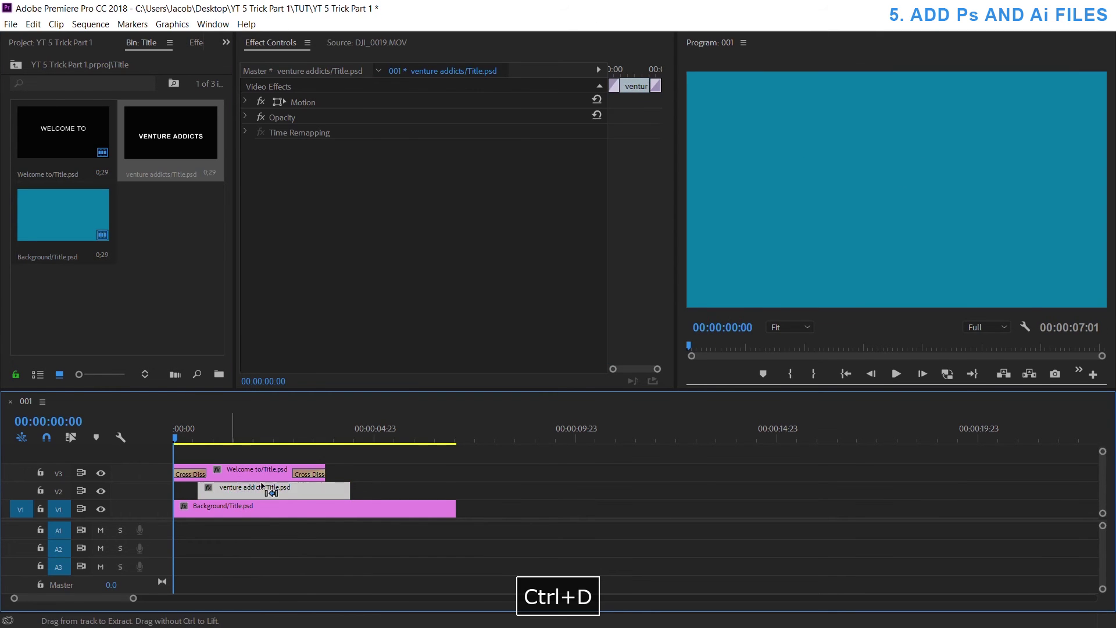
{"action": "key", "text": "space"}
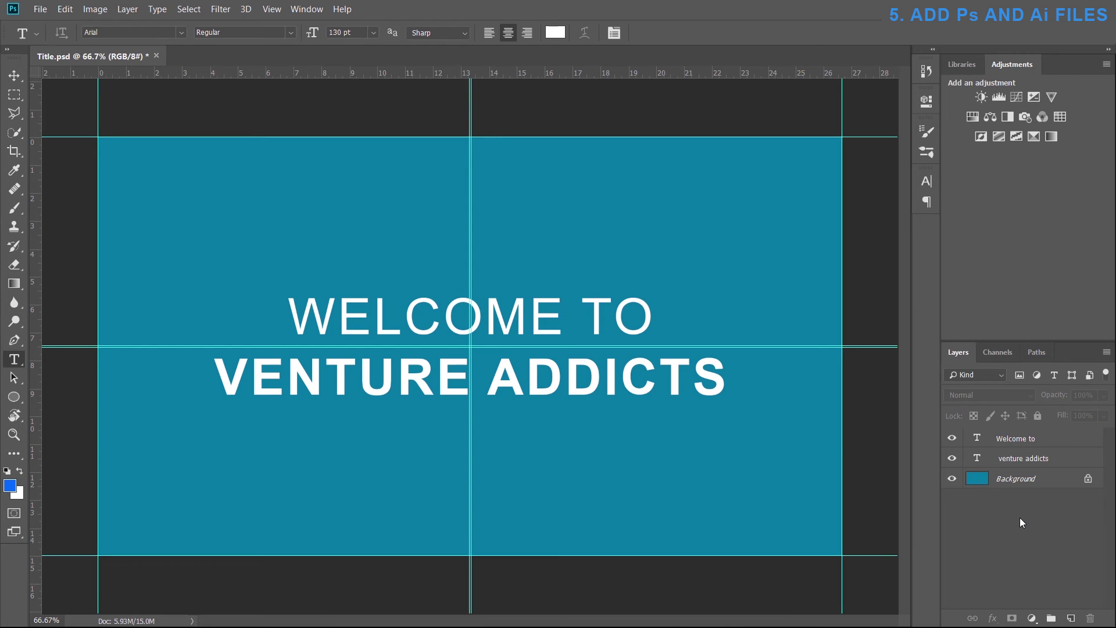
Step: Retype the Welcome to text layer as 'WE ARE' and save Title.psd
{"action": "double_click", "coordinate": [976, 439]}
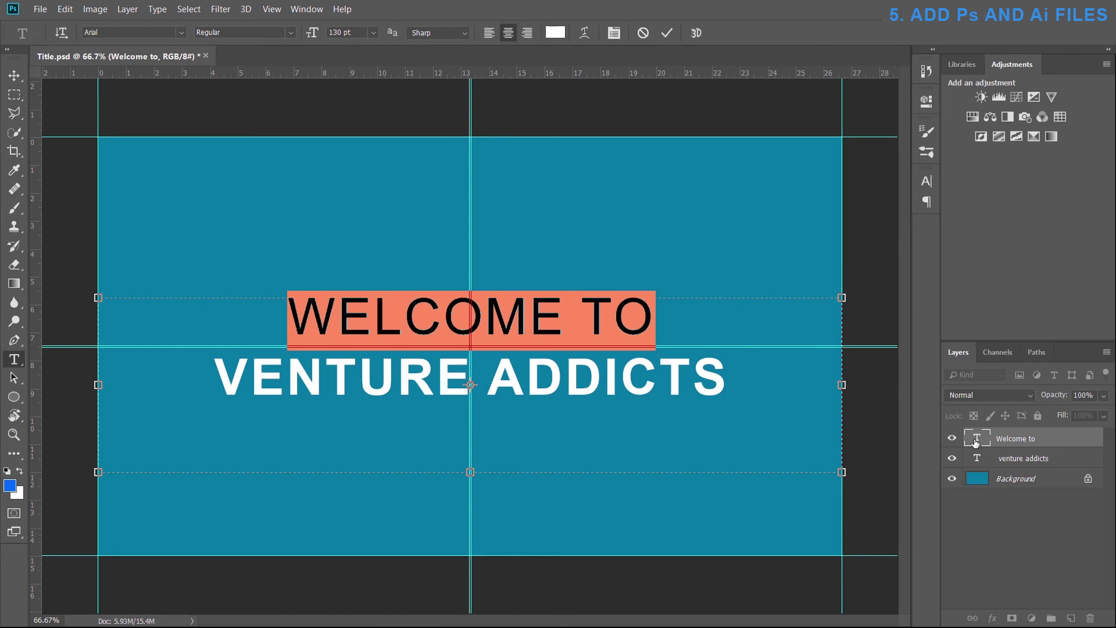
{"action": "type", "text": "WE ARE"}
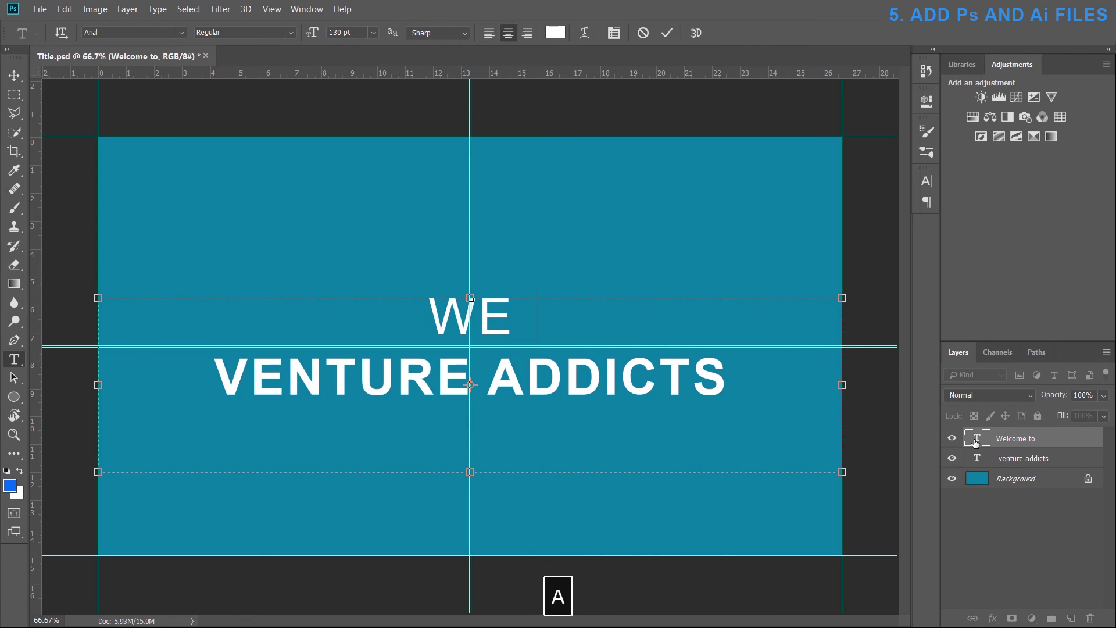
{"action": "left_click", "coordinate": [1026, 505]}
{"action": "key", "text": "ctrl+s"}
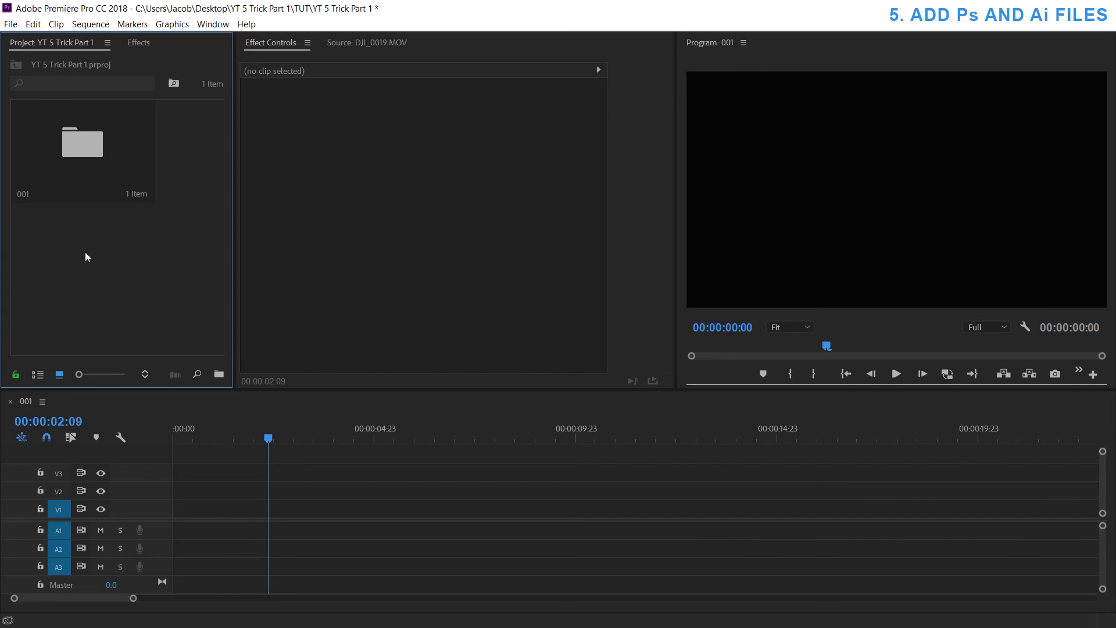
Step: Import Premiere Logo.ai into the Project panel
{"action": "right_click", "coordinate": [85, 252]}
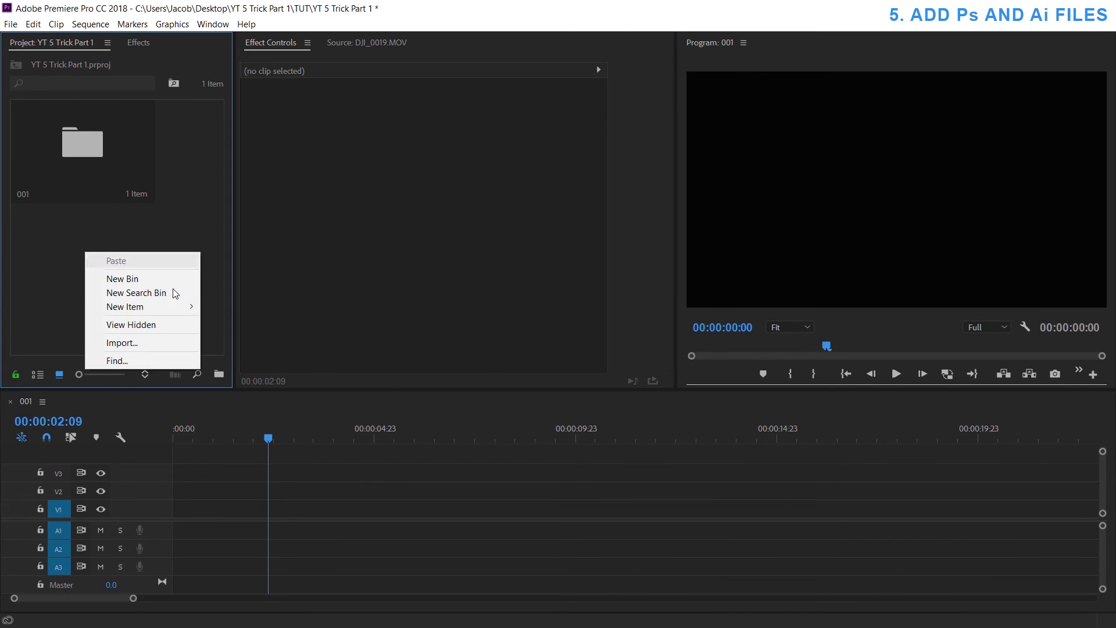
{"action": "left_click", "coordinate": [157, 341]}
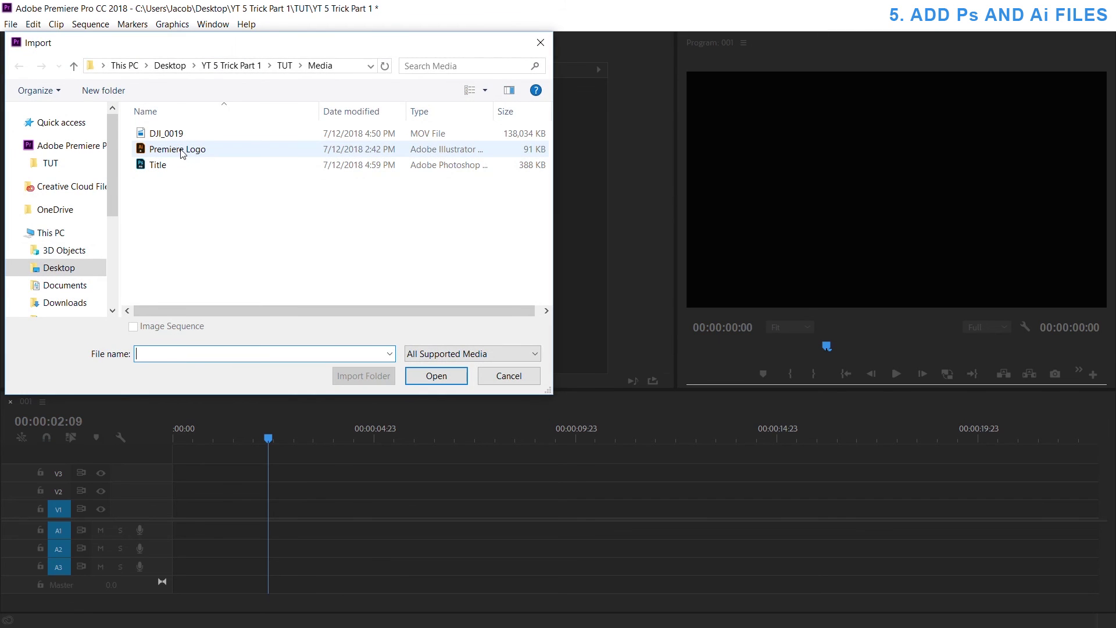
{"action": "double_click", "coordinate": [180, 149]}
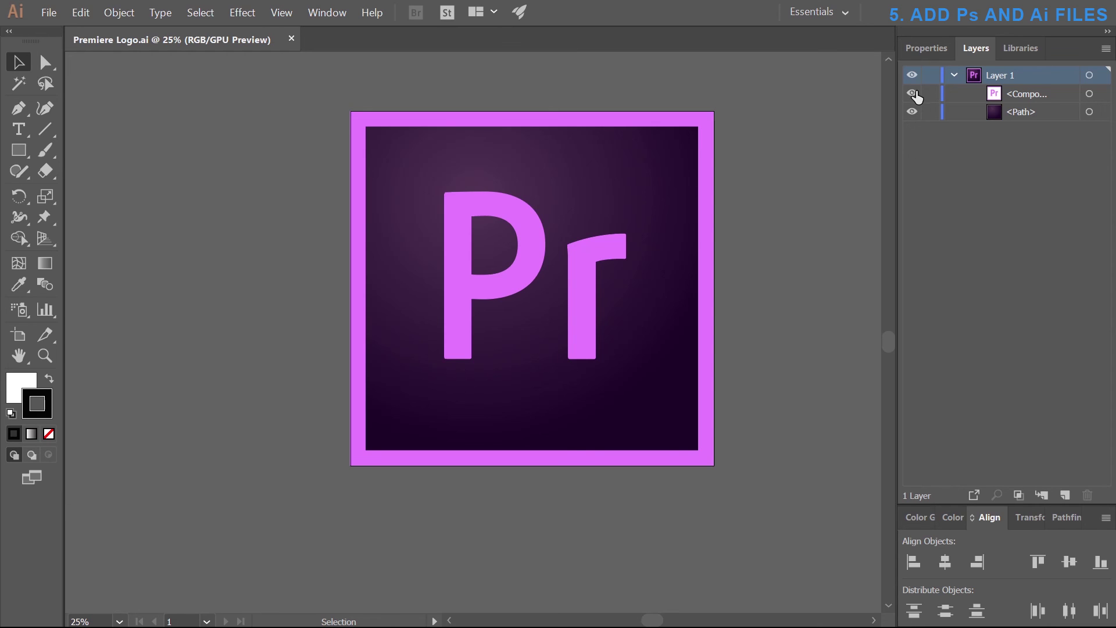
Step: Hide the <Compound Path> layer holding the pink Pr artwork and save the logo file
{"action": "left_click", "coordinate": [911, 94]}
{"action": "key", "text": "ctrl+s"}
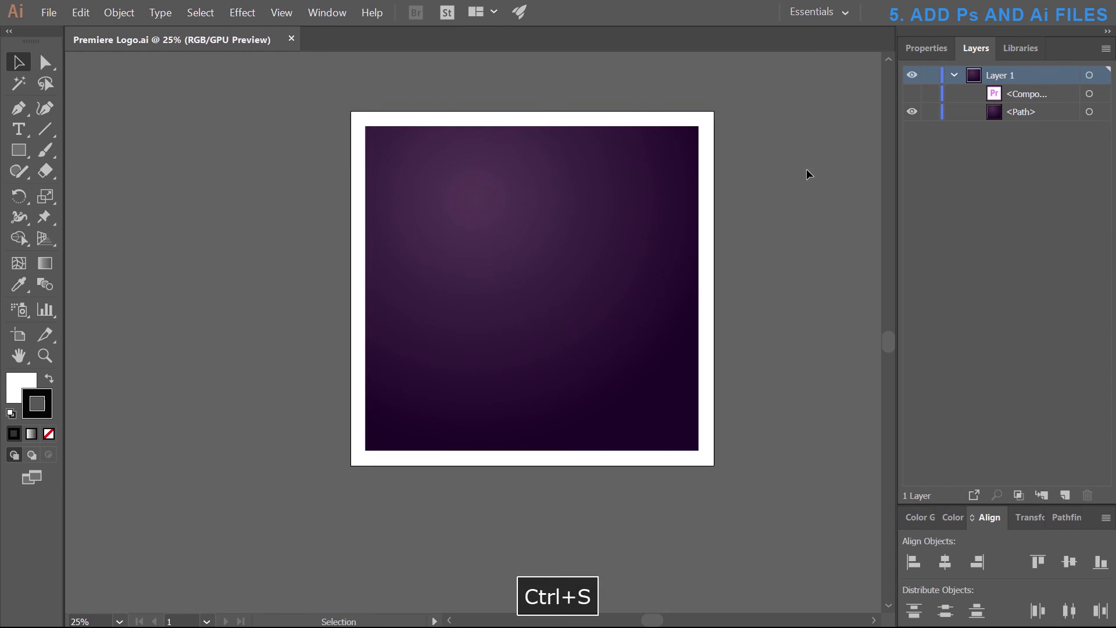